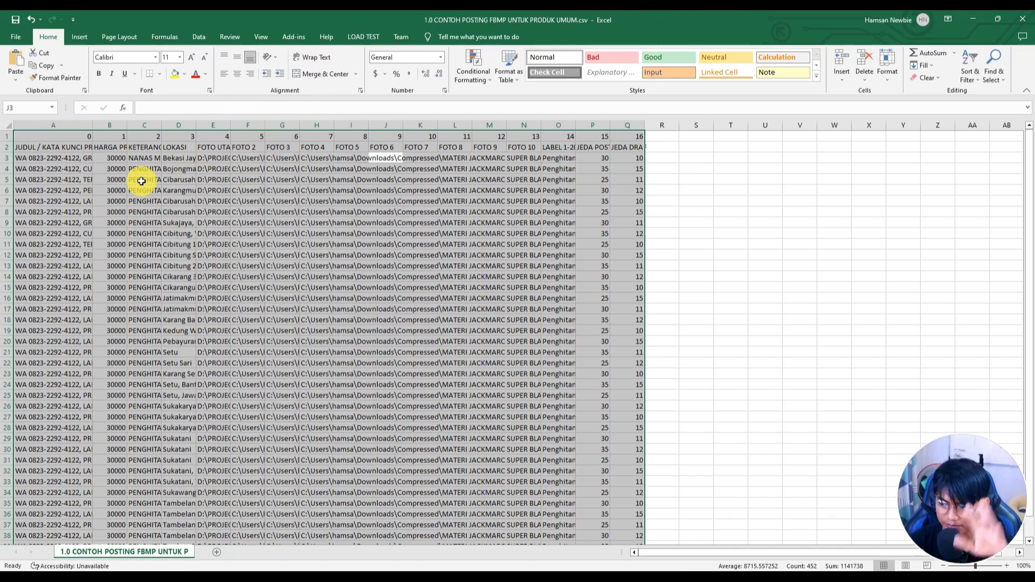
Fill the NANAS MUDA HIJAU & MERAH description from cell C3 down the rows below it in the KETERANGAN column
left_click(141, 182)
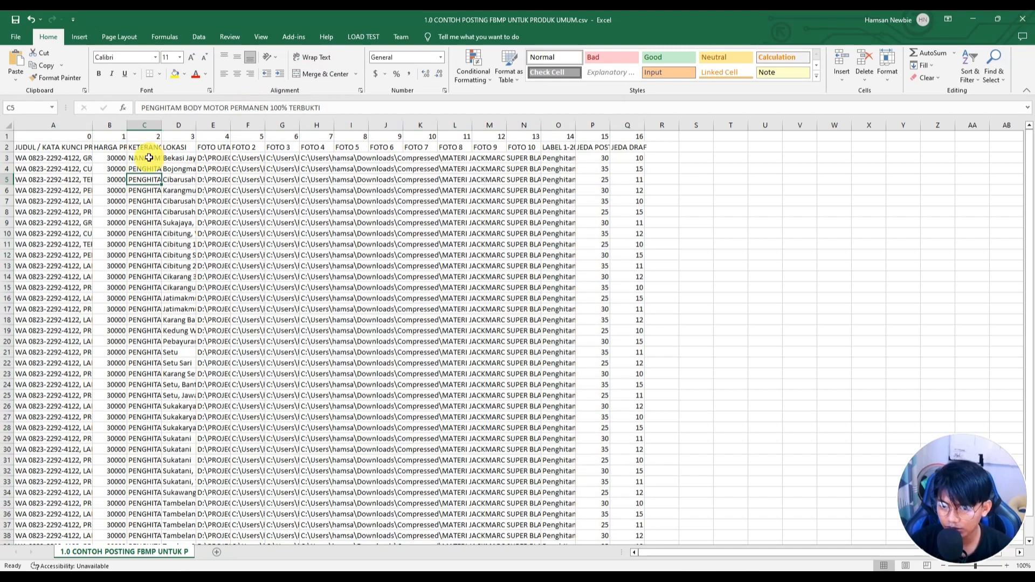
left_click(147, 157)
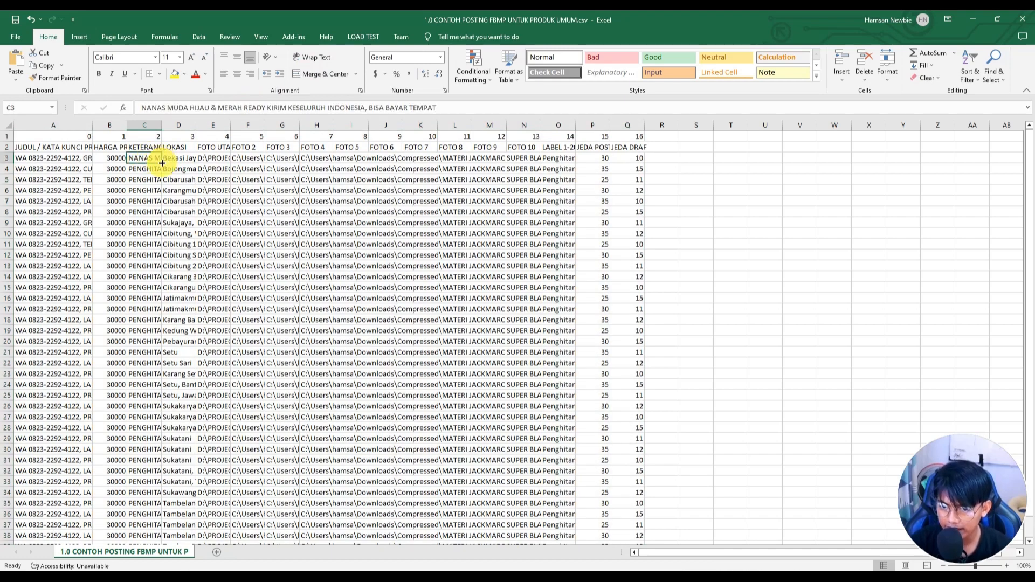
left_click_drag(162, 162, 154, 335)
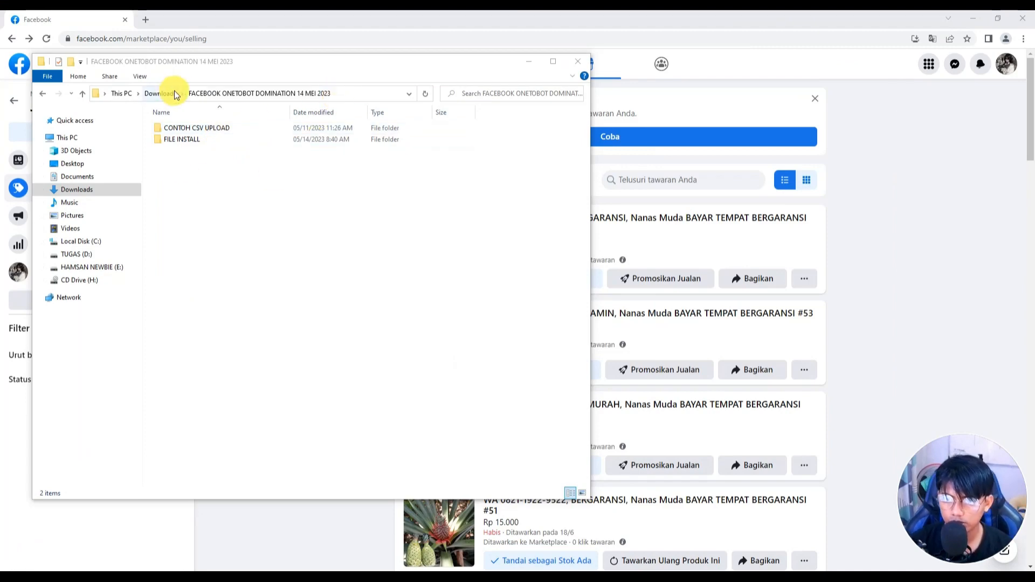
Open the CONTOH CSV UPLOAD folder, show the full file names, and select 1.0 CONTOH POSTING FBMP UNTUK PRODUK UMUM.csv
double_click(208, 129)
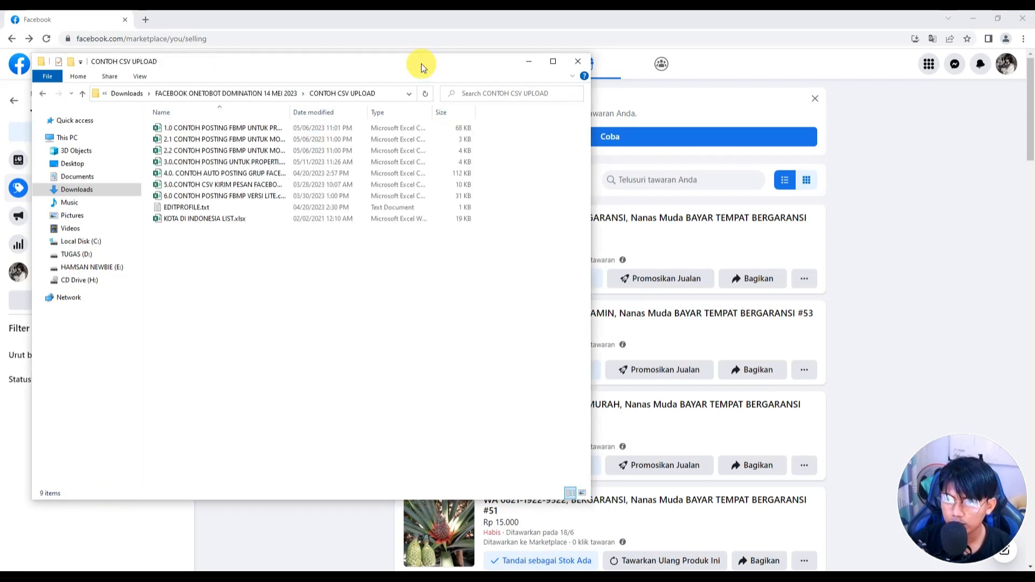
left_click_drag(421, 64, 445, 73)
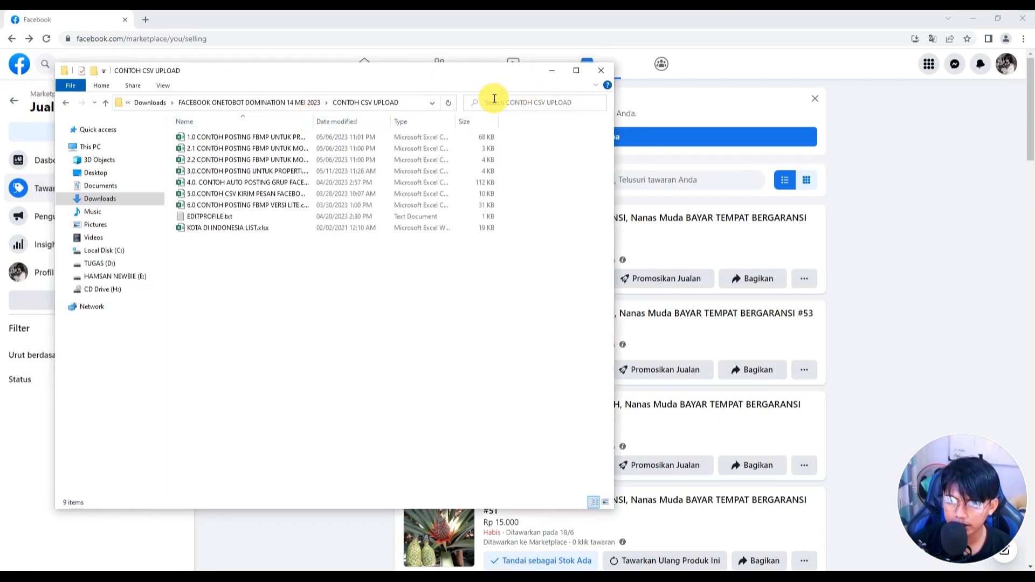
left_click_drag(312, 121, 465, 122)
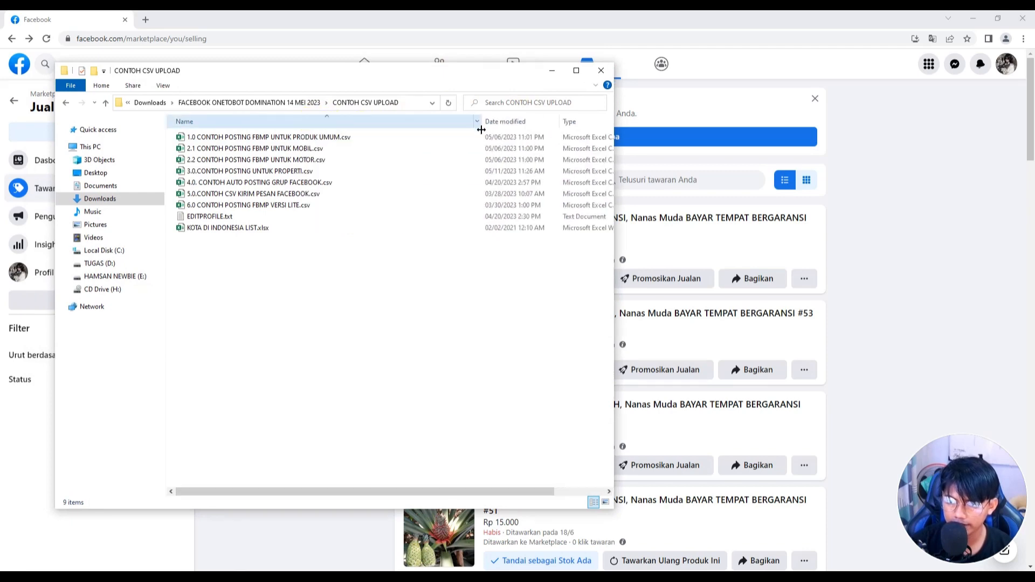
left_click(332, 137)
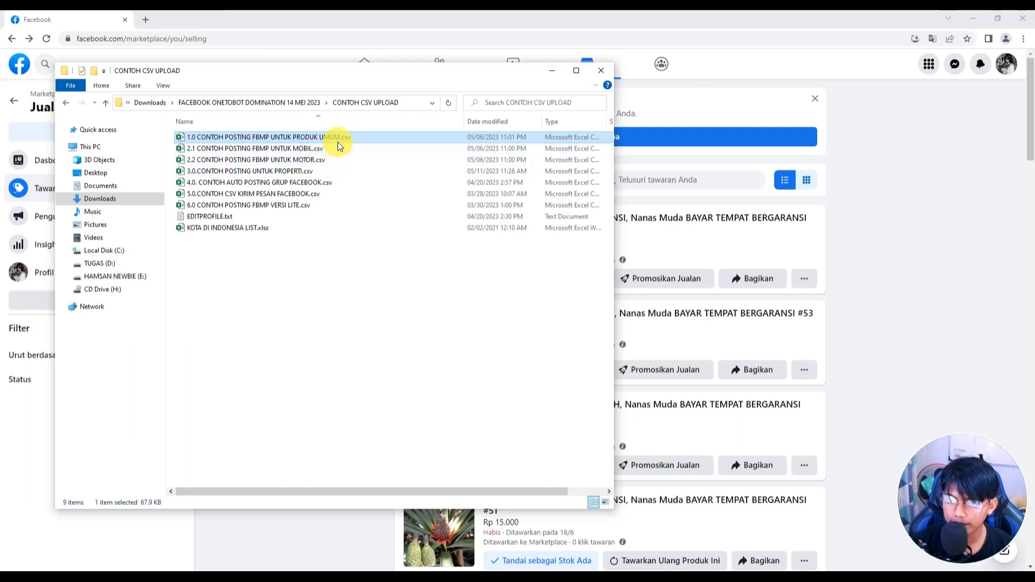
left_click(285, 251)
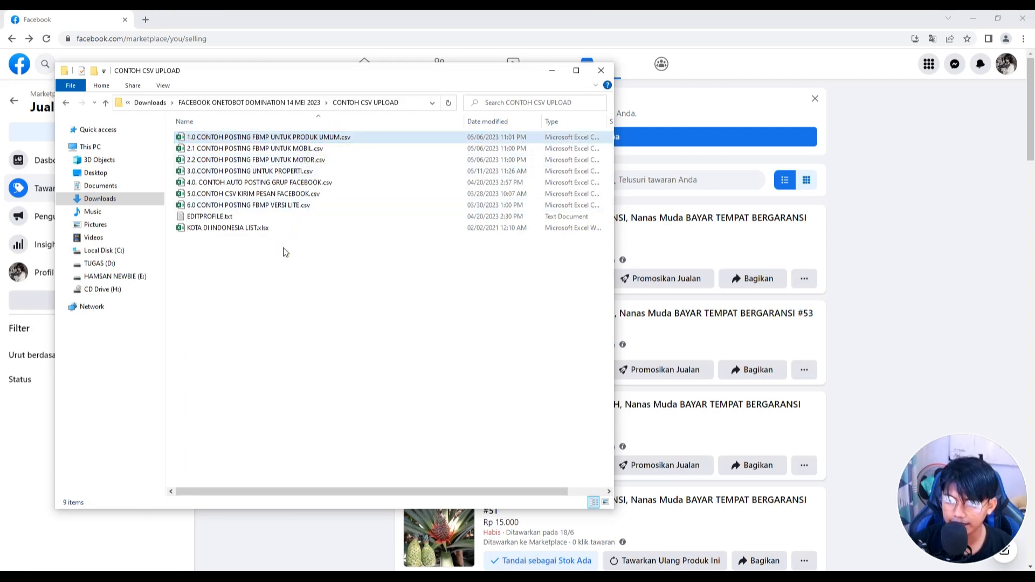
left_click(330, 136)
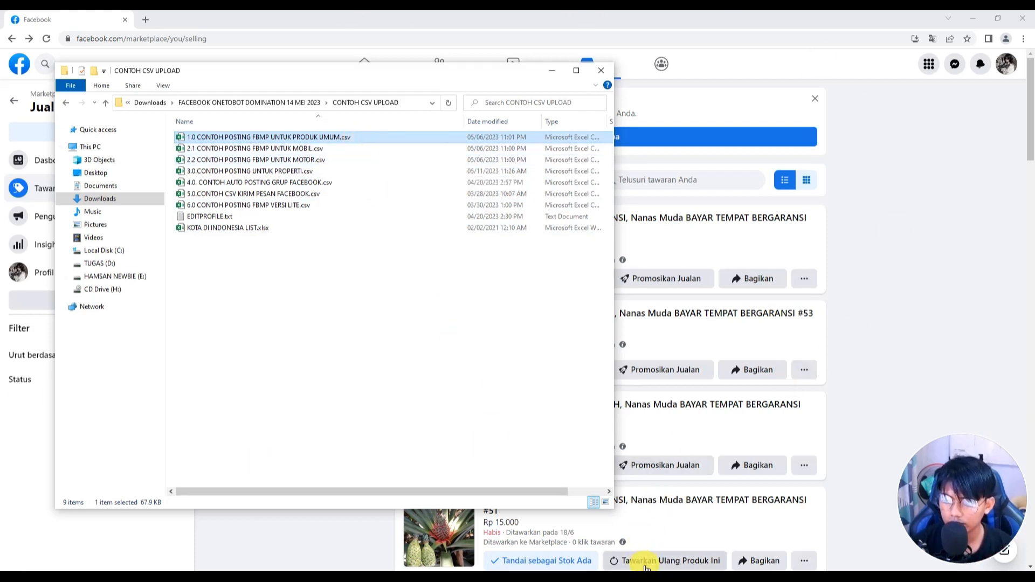
Switch to Facebook Onetobot Domination and open the web-version general product posting form to view its upload feature options
left_click(646, 581)
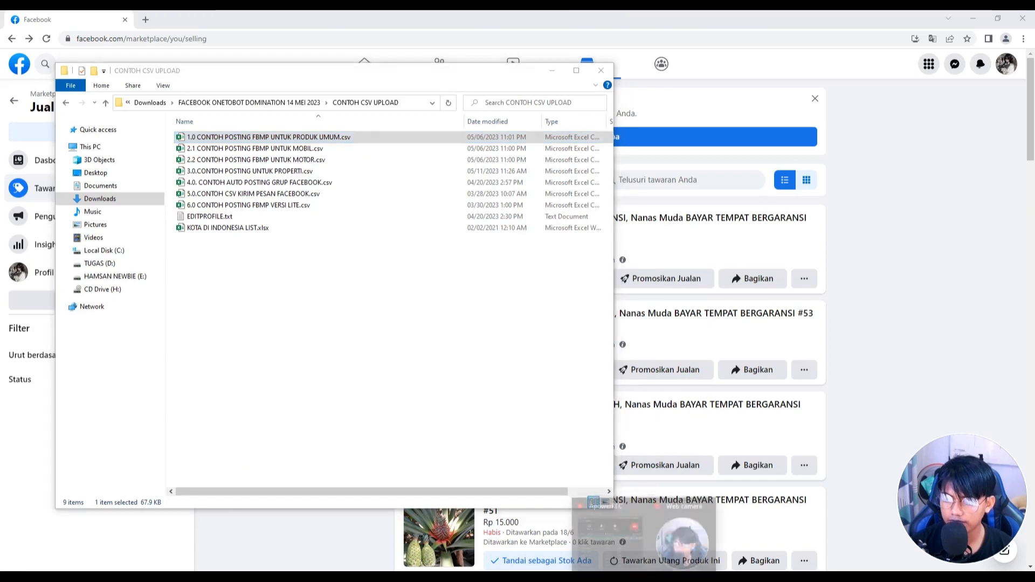
left_click(620, 547)
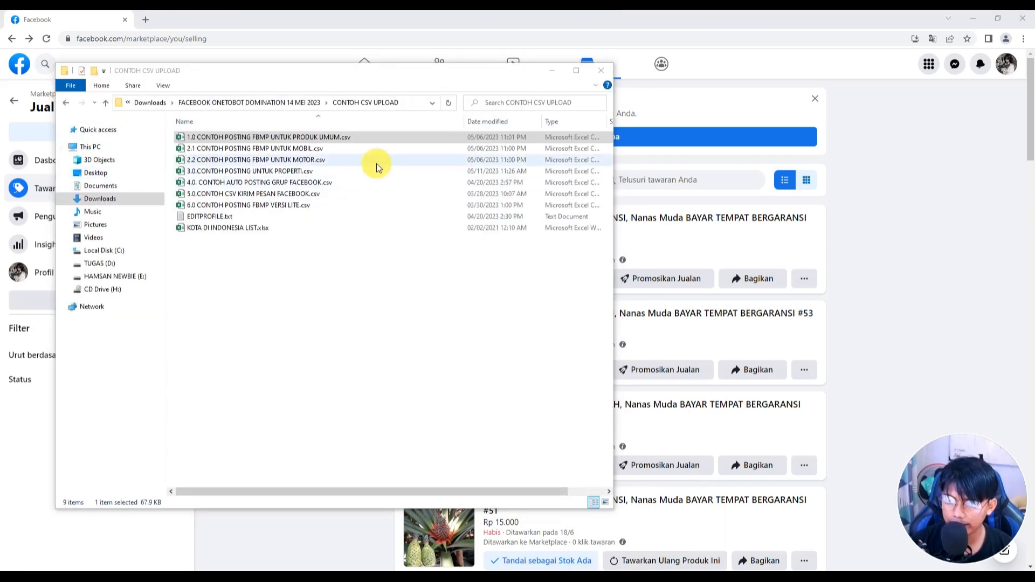
left_click(345, 138)
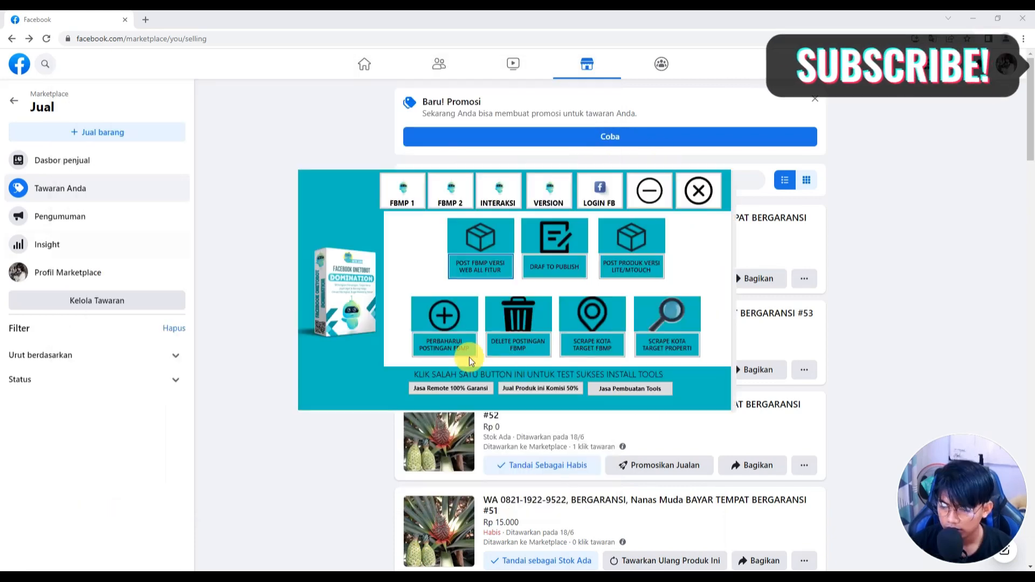
left_click(486, 275)
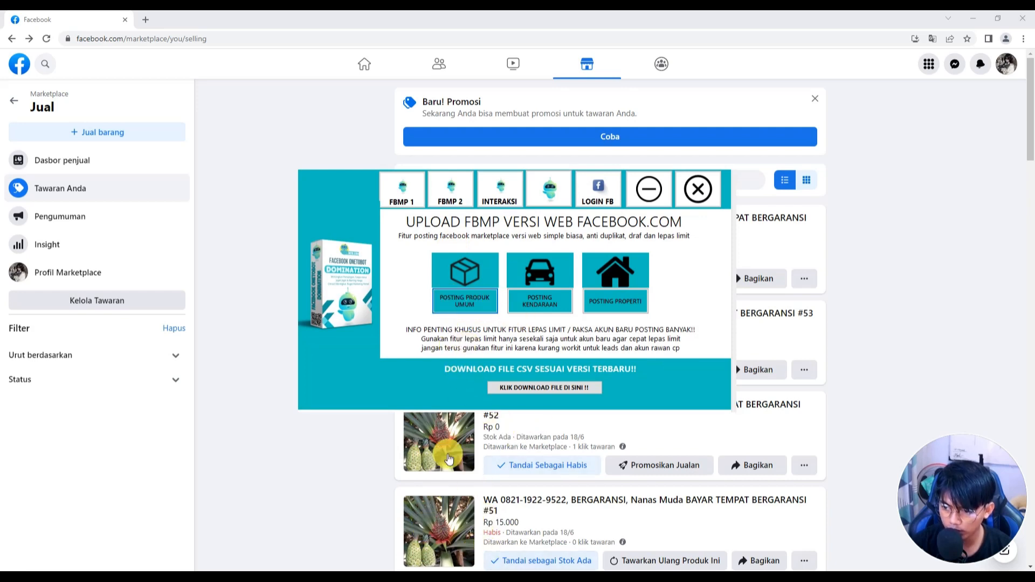
left_click(467, 299)
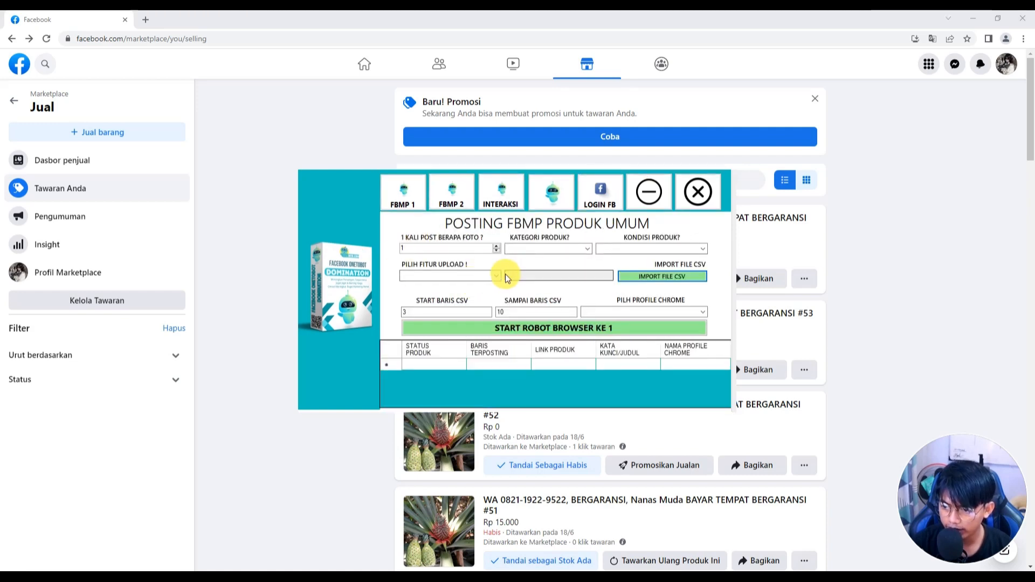
left_click(497, 276)
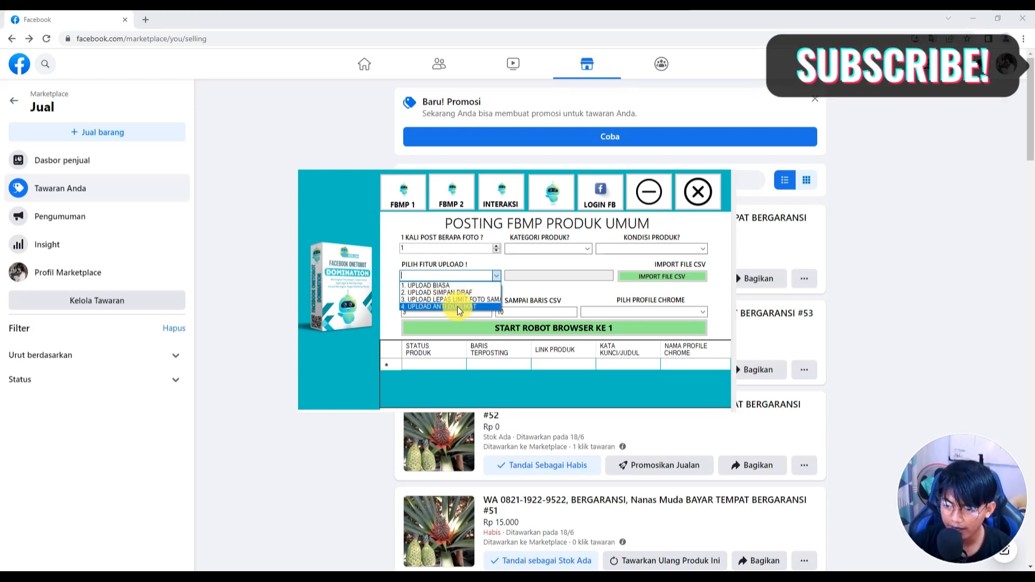
Minimize the bot and look through the product listings under Tawaran Anda on Facebook Marketplace
left_click(649, 194)
left_click(650, 193)
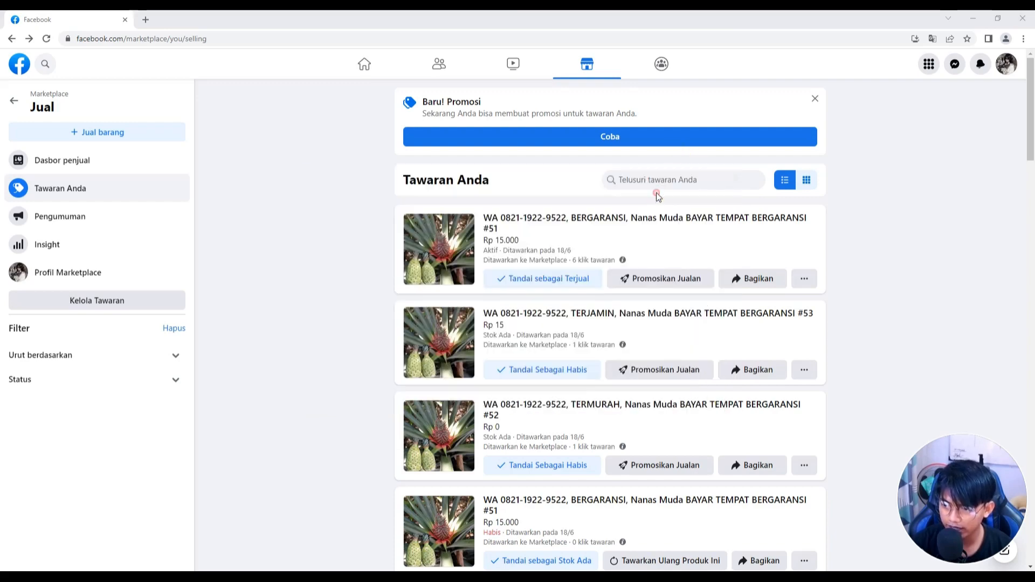
scroll(531, 294, "down", 10)
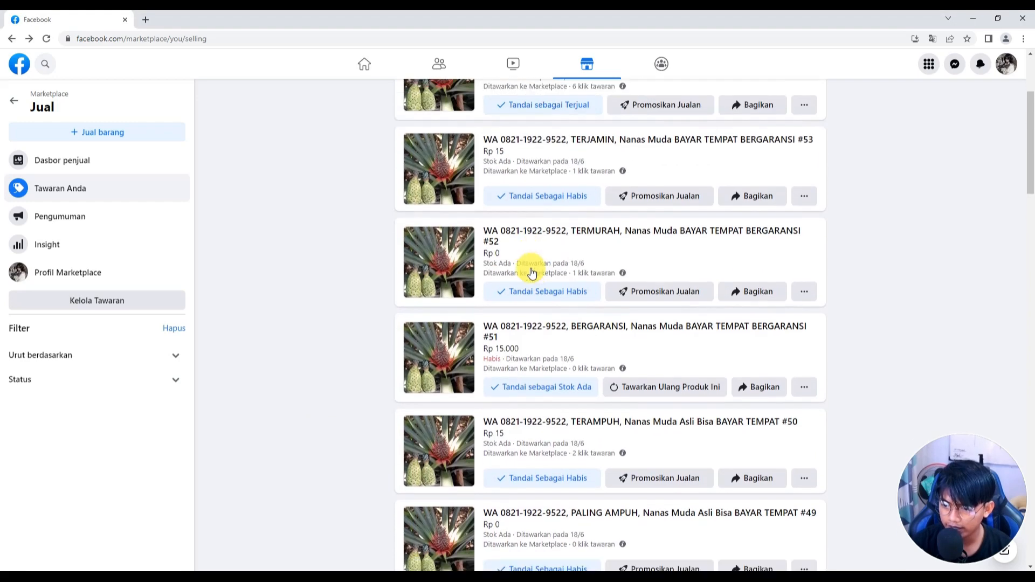
scroll(528, 296, "up", 3)
scroll(523, 329, "down", 9)
scroll(526, 330, "up", 15)
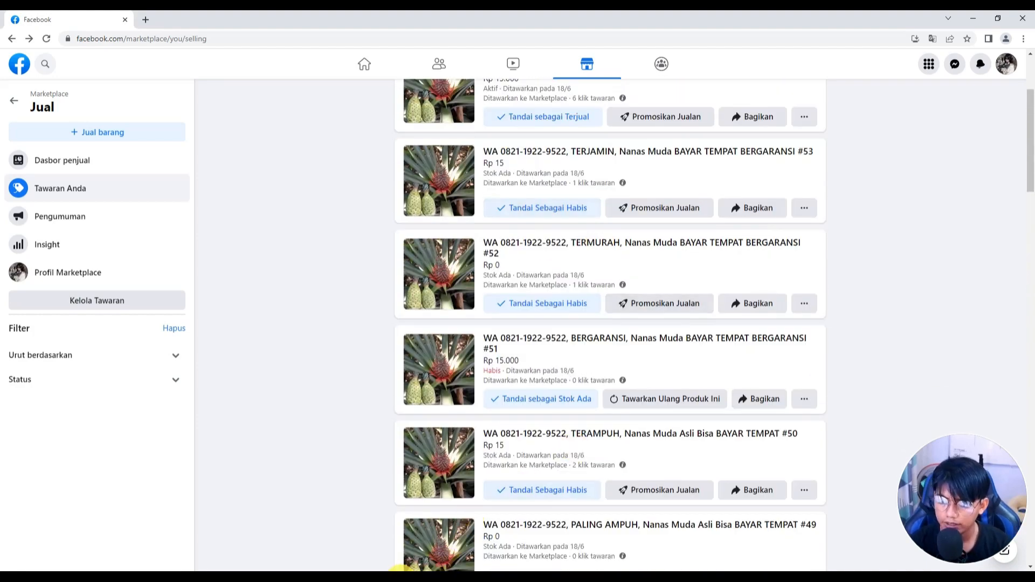
Open 1.0 CONTOH POSTING FBMP UNTUK PRODUK UMUM.csv from the CONTOH CSV UPLOAD folder in a maximized Excel window and widen column A
key("alt+Tab")
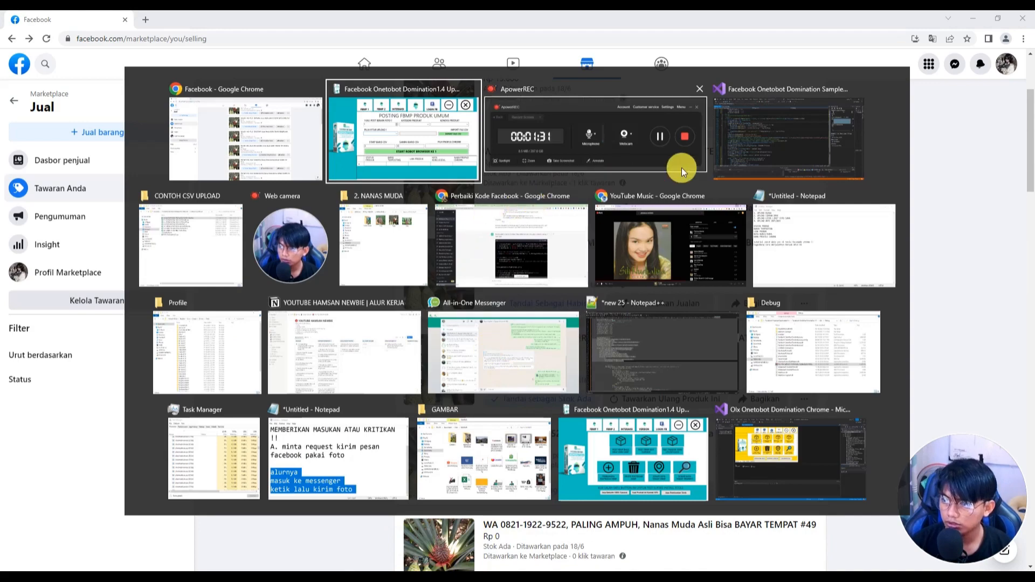
left_click(192, 242)
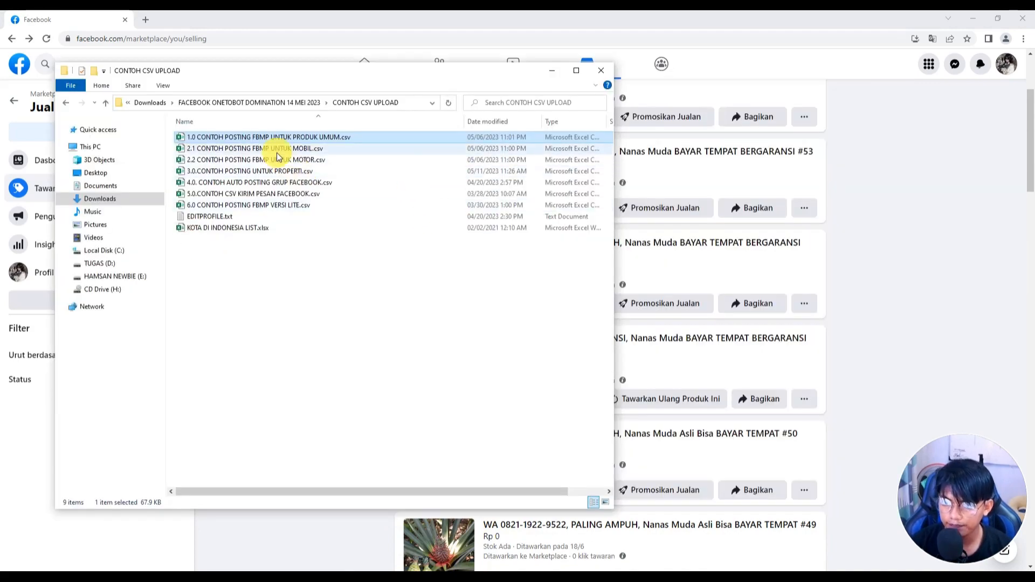
left_click(287, 139)
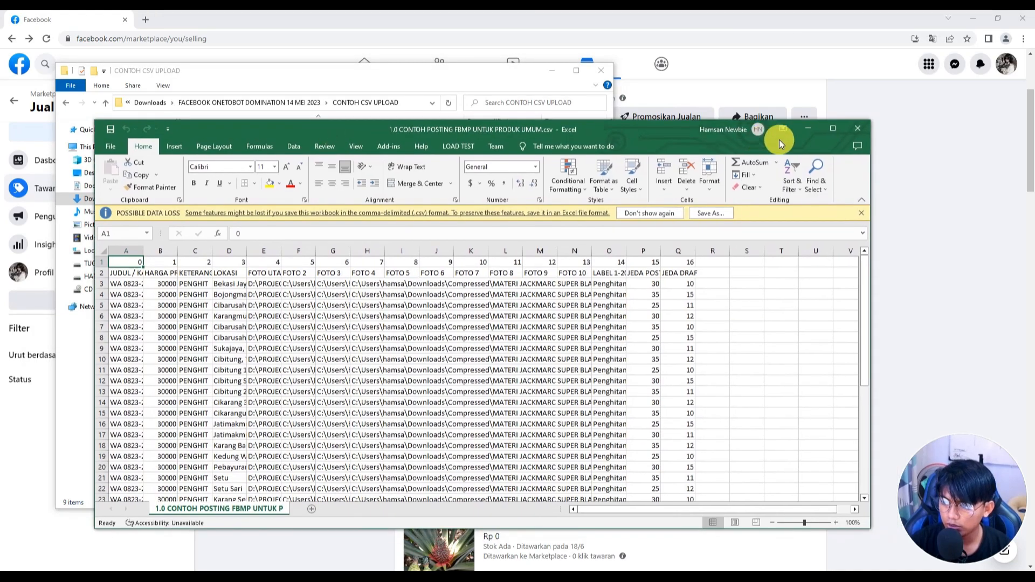
left_click(833, 131)
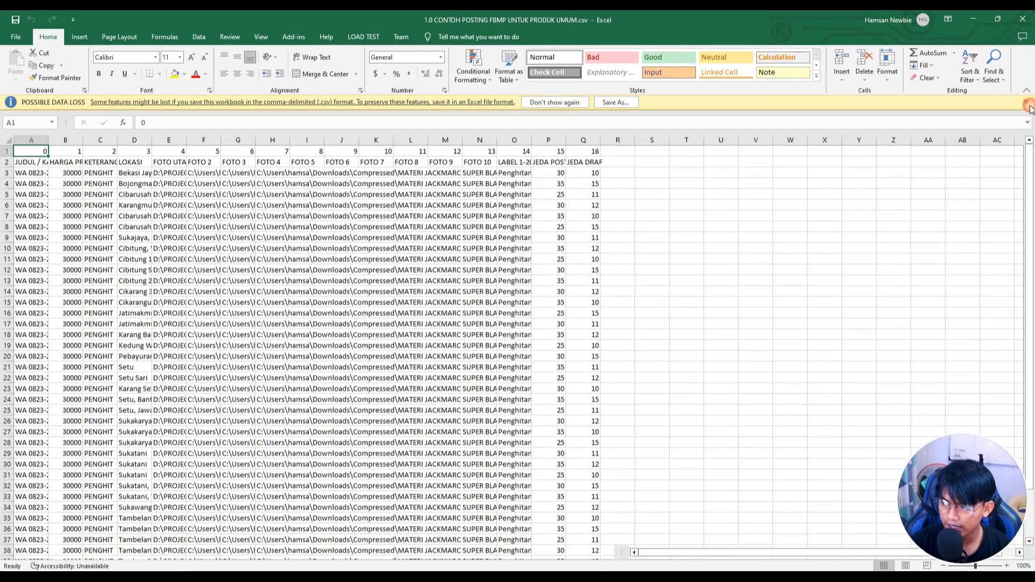
left_click(1029, 106)
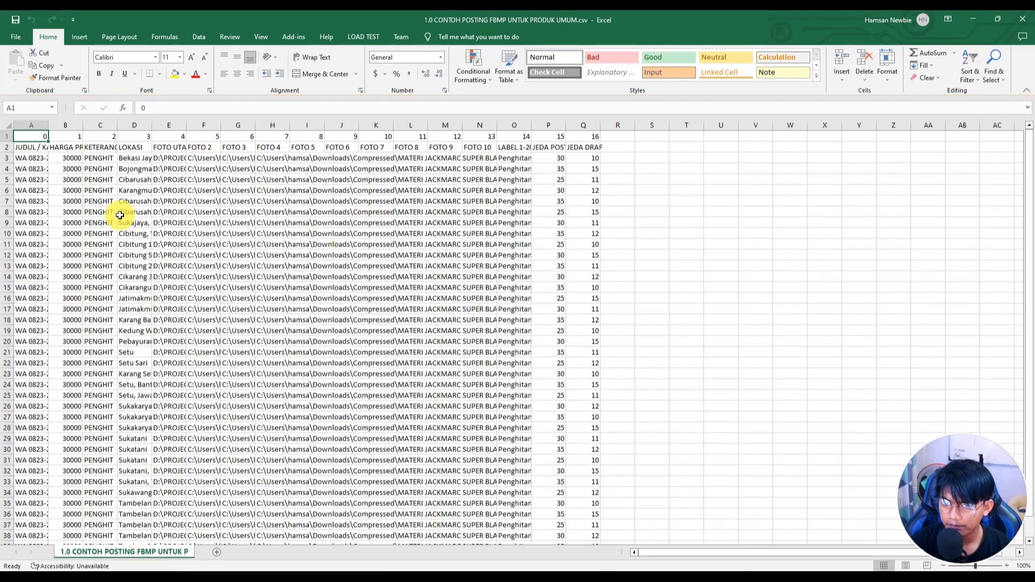
double_click(49, 126)
left_click_drag(298, 125, 93, 125)
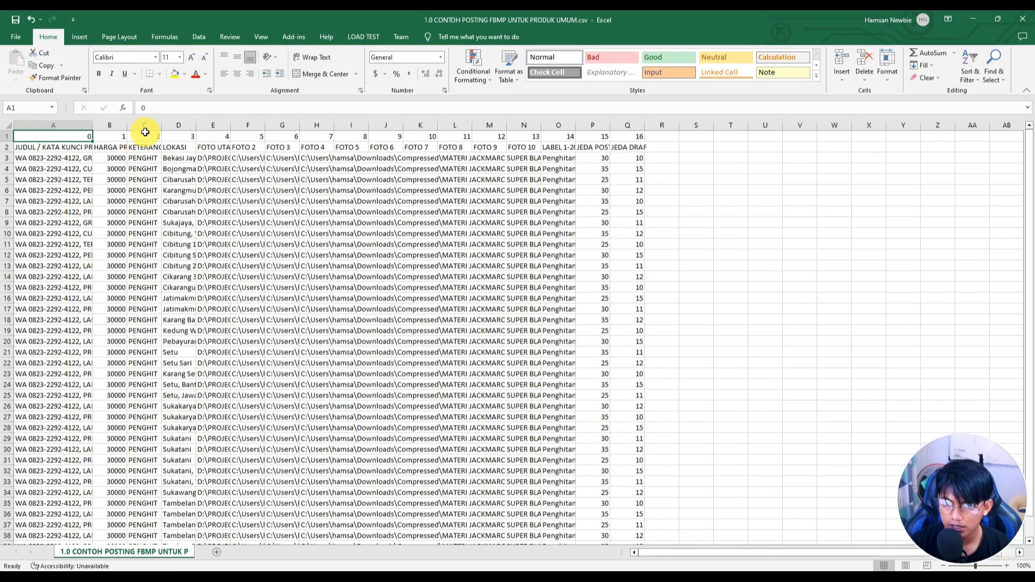
Examine the title, price, description, location and photo path entries in the first product rows
left_click(113, 158)
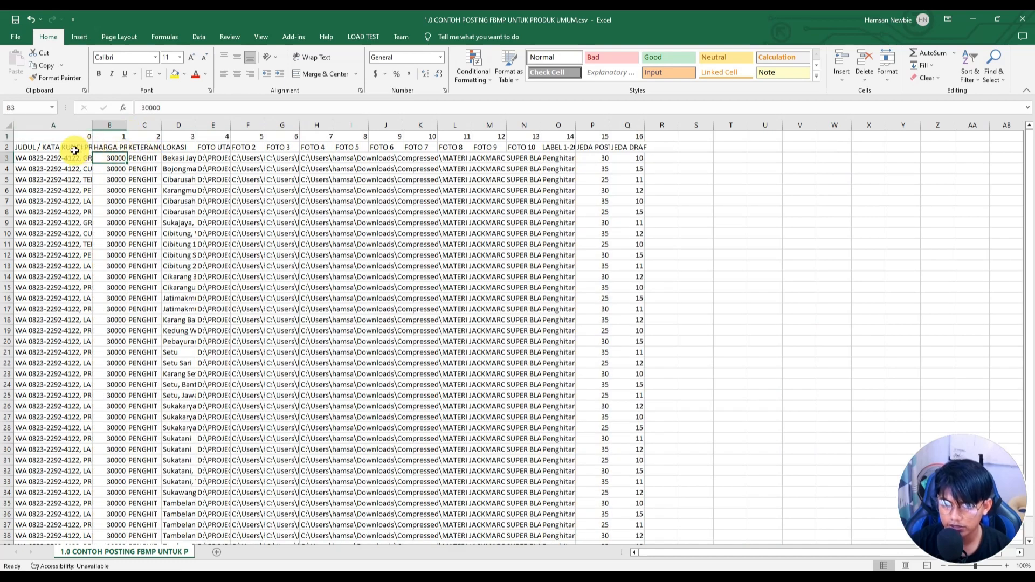
left_click(36, 160)
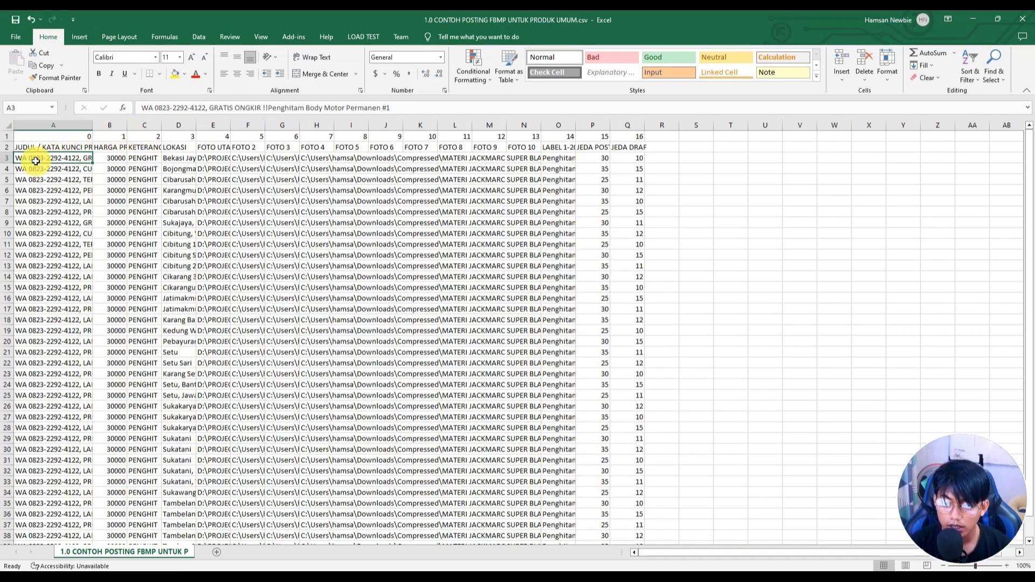
left_click(114, 157)
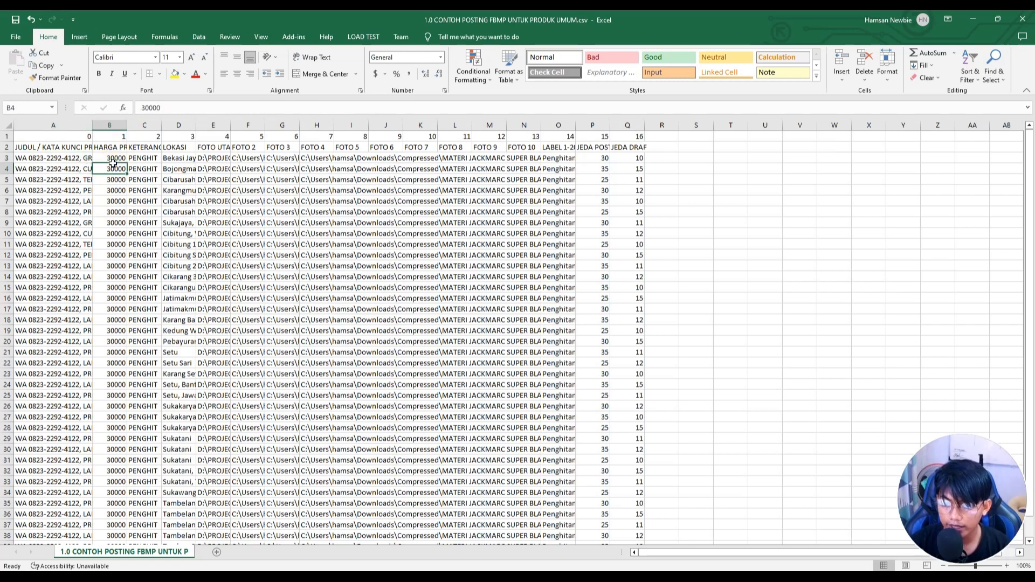
left_click(149, 157)
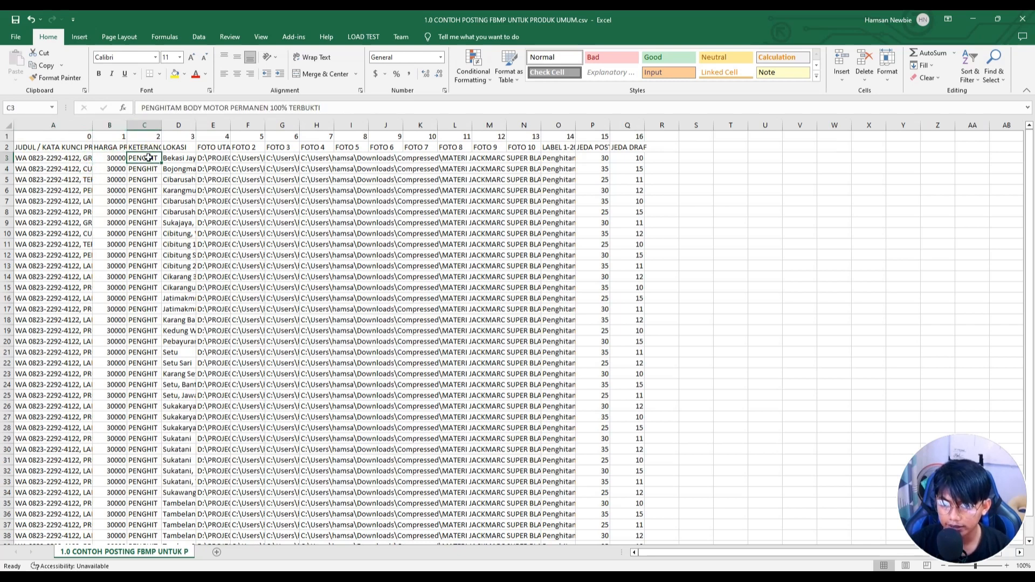
left_click(178, 157)
left_click_drag(213, 157, 458, 169)
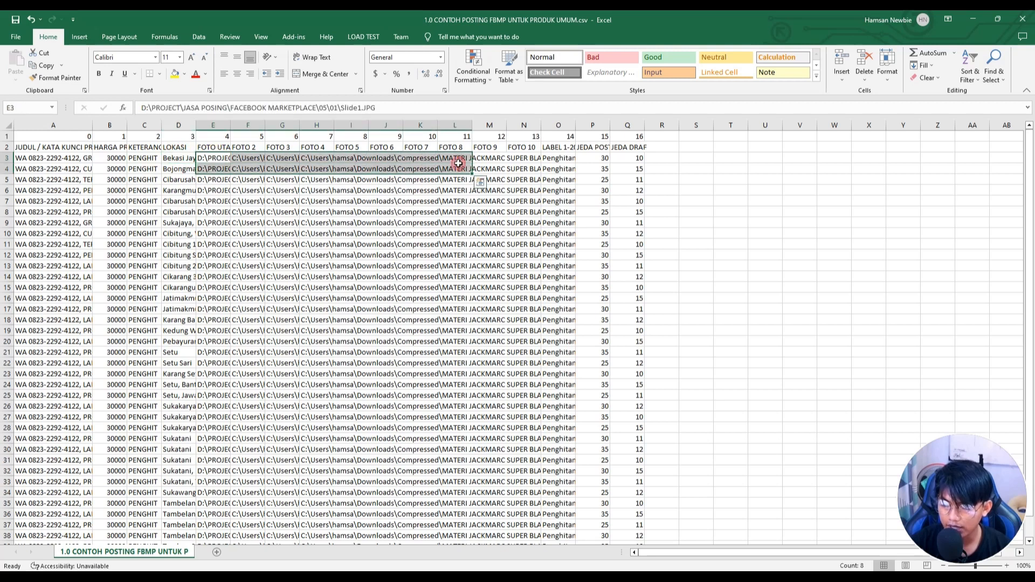
View the FBMP 1 feature menu in Facebook Onetobot Domination, and examine the location entries in D3:D8 of the Excel sheet
left_click(969, 23)
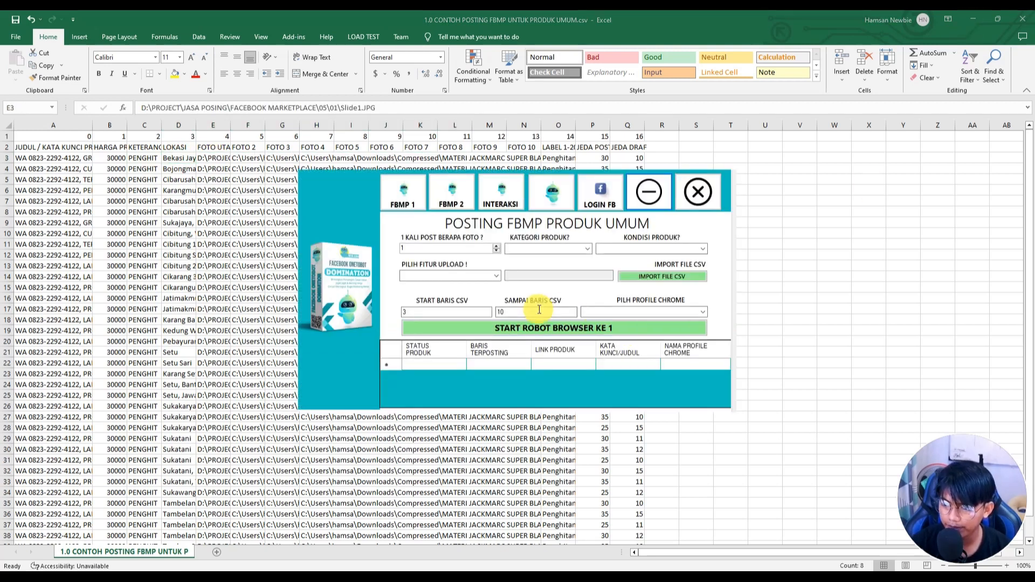
left_click(411, 203)
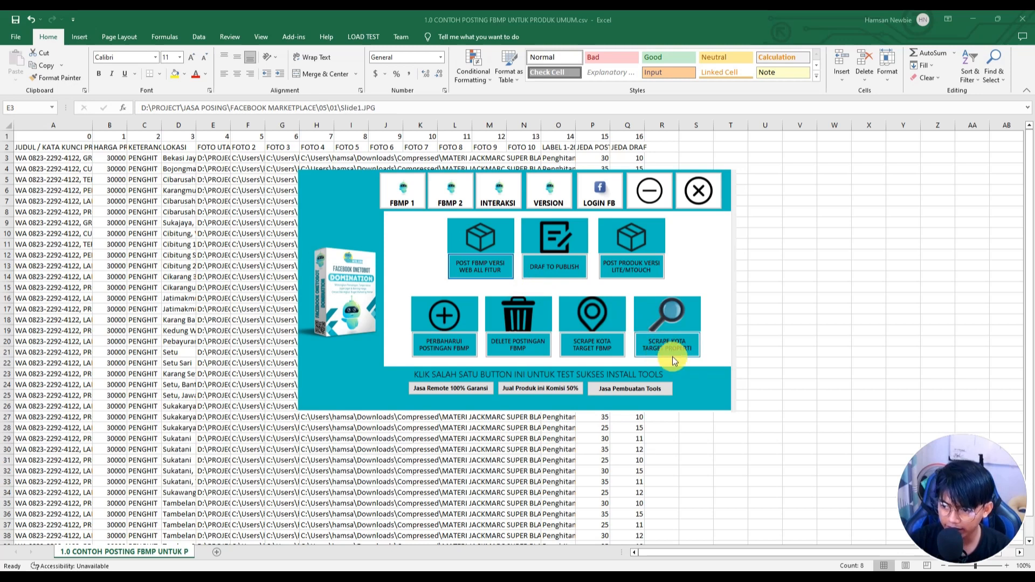
left_click(193, 194)
left_click_drag(178, 158, 171, 215)
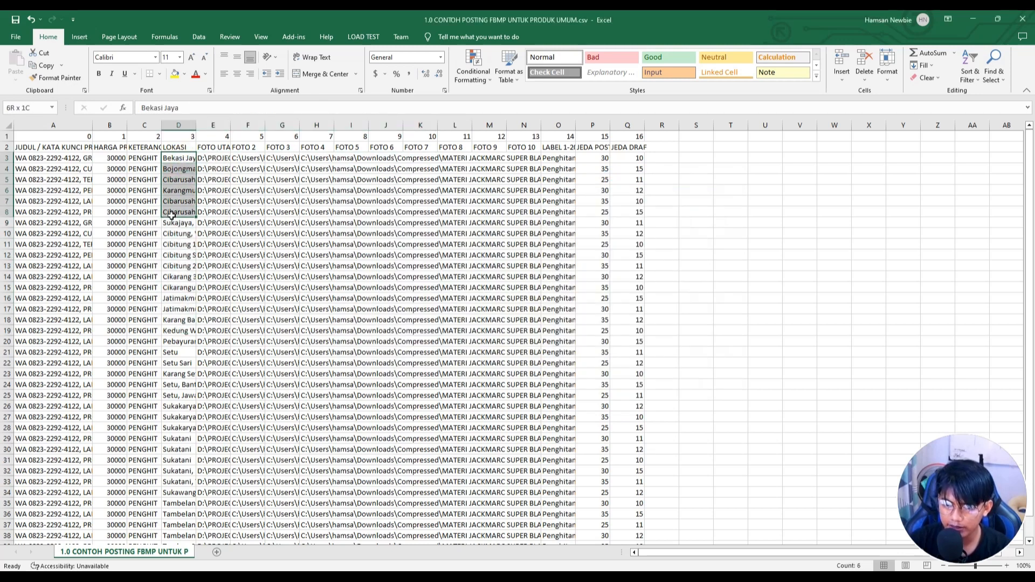
key("ctrl+q")
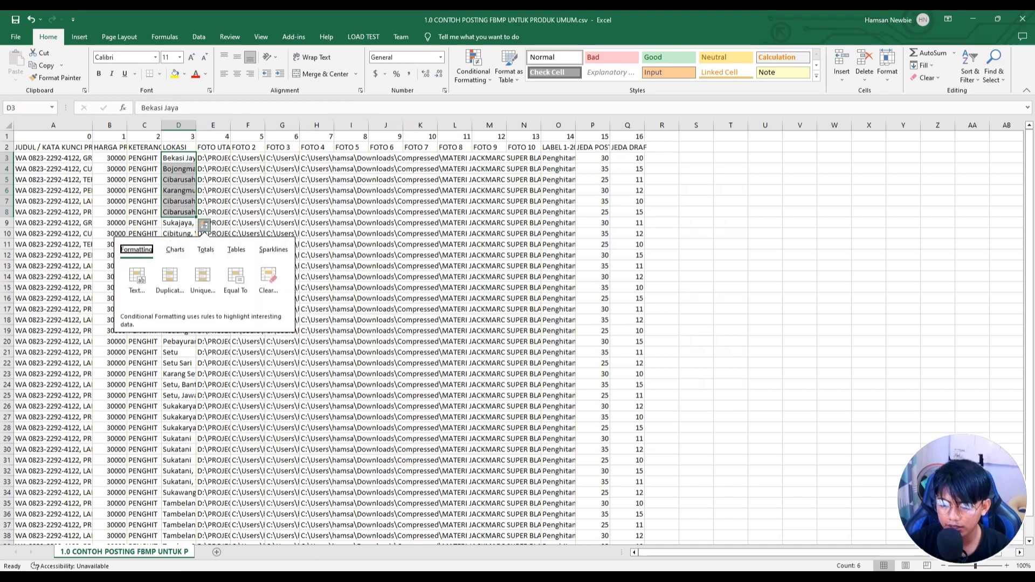
left_click(296, 414)
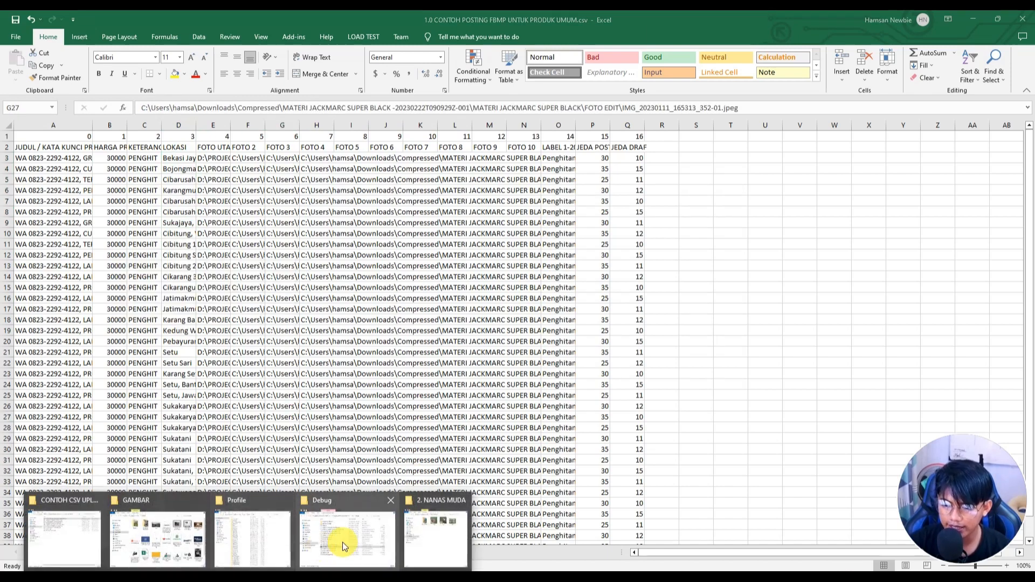
Bring up the 2. NANAS MUDA folder over the spreadsheet and look over its product photos
left_click(430, 540)
left_click_drag(609, 117, 641, 146)
left_click_drag(580, 256, 742, 195)
left_click(641, 294)
left_click_drag(643, 277, 650, 218)
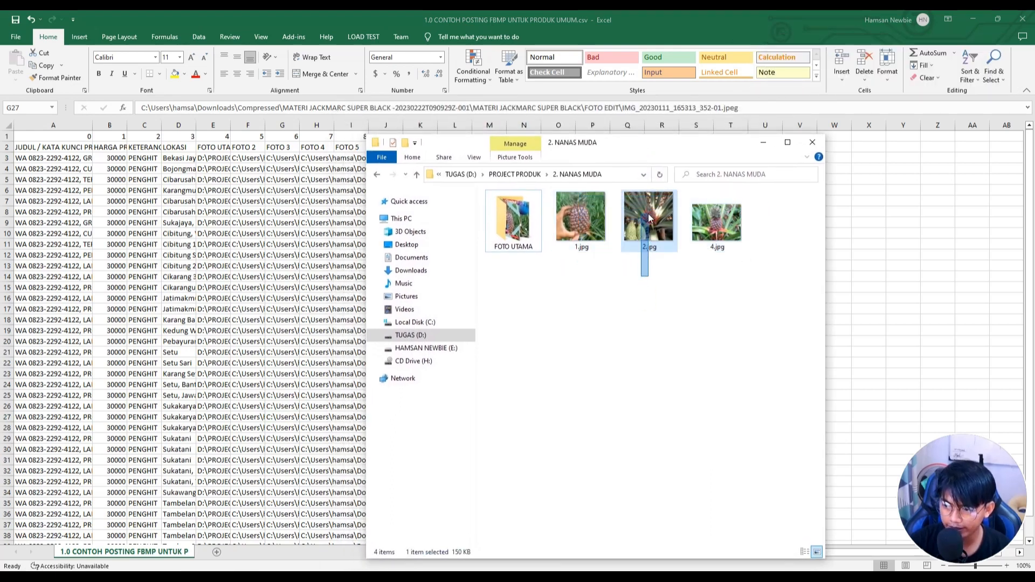
Shift the 2. NANAS MUDA folder window aside, return to the spreadsheet, and check the price and description cells in the first product rows
left_click_drag(669, 141, 709, 140)
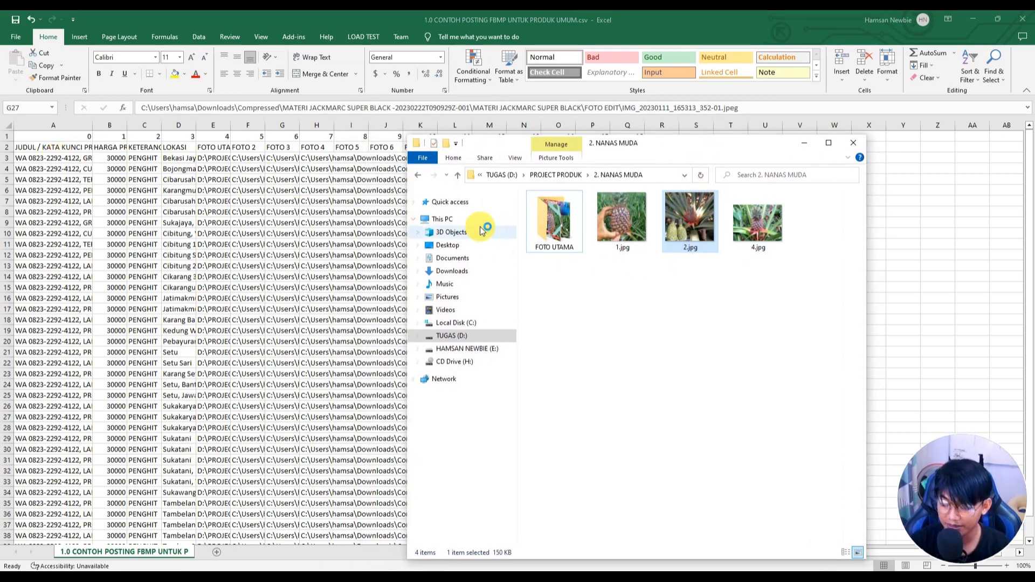
left_click(607, 289)
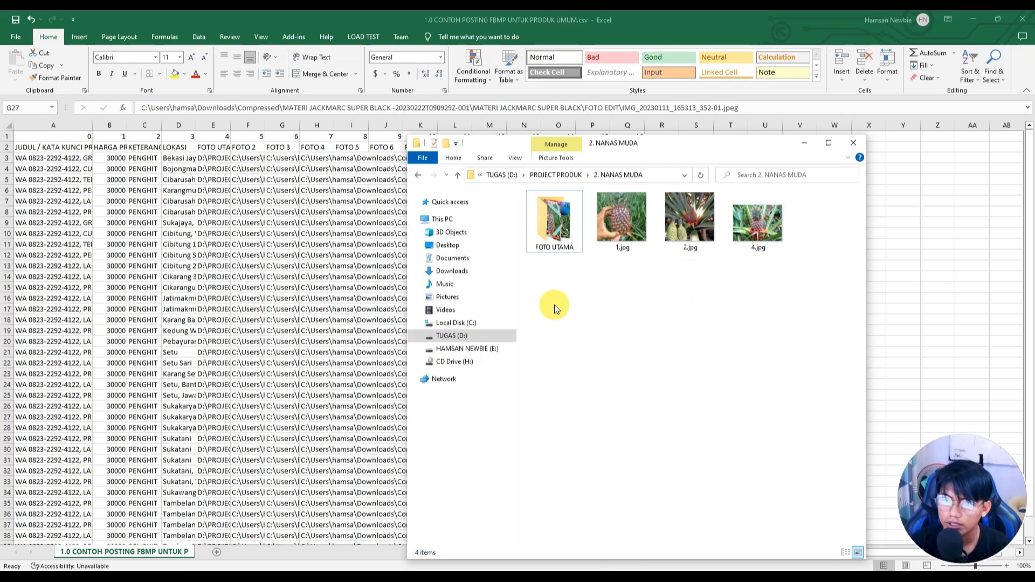
left_click(119, 159)
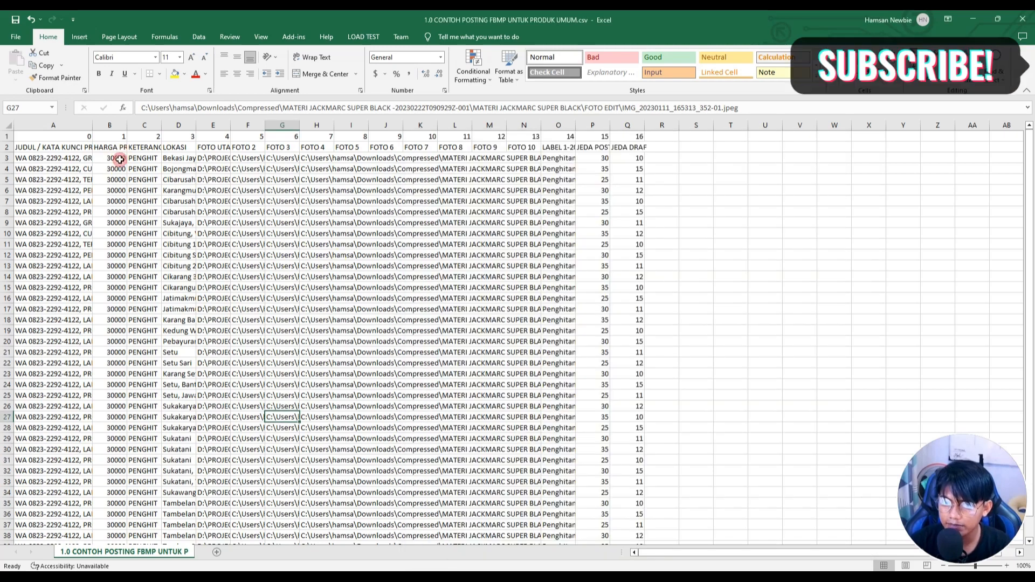
left_click(113, 161)
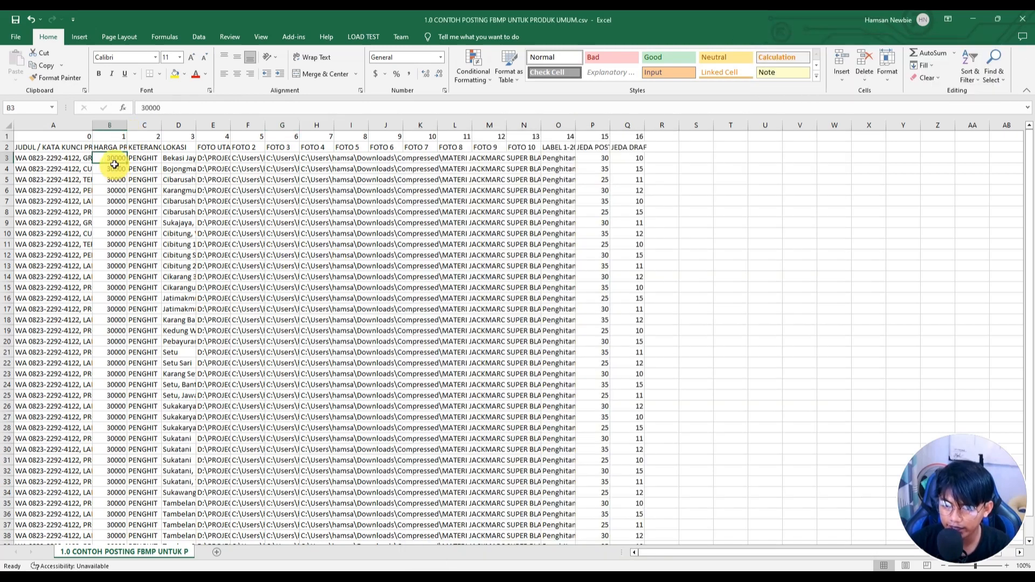
left_click(115, 169)
left_click(114, 160)
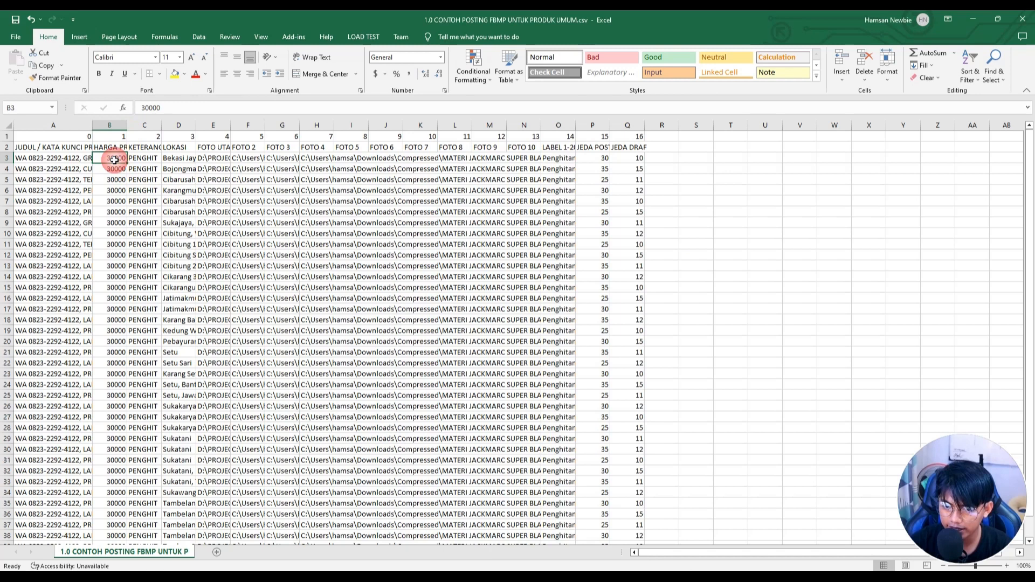
left_click(149, 158)
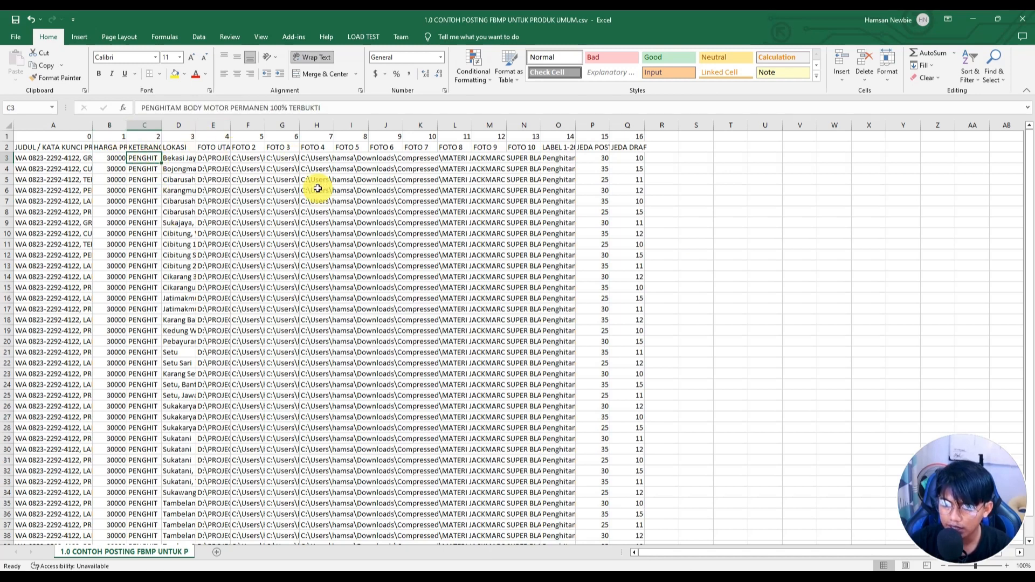
Paste the copied young pineapple product description into a blank Notepad document and enlarge its view to 120%
key("ctrl+c")
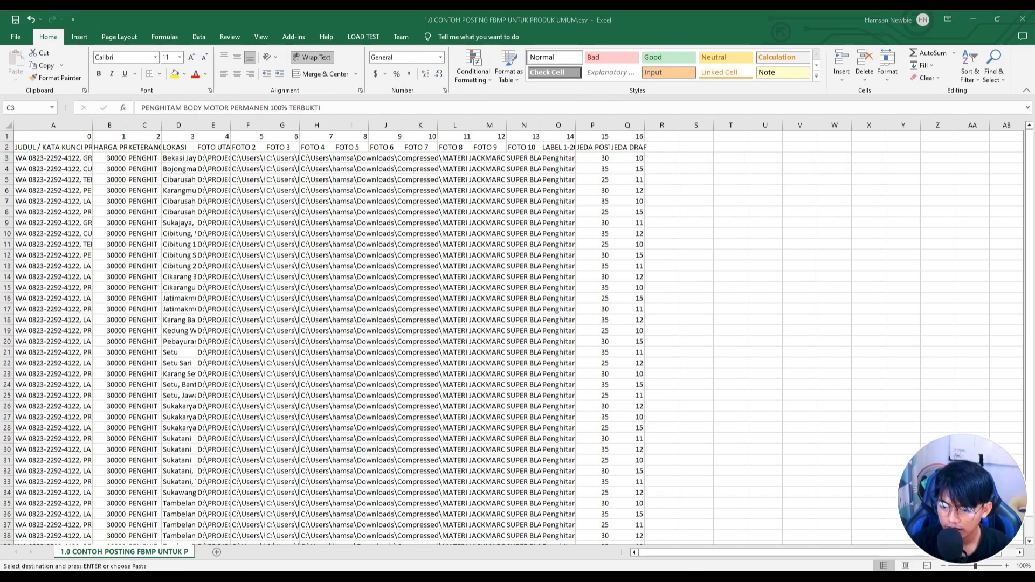
left_click(531, 549)
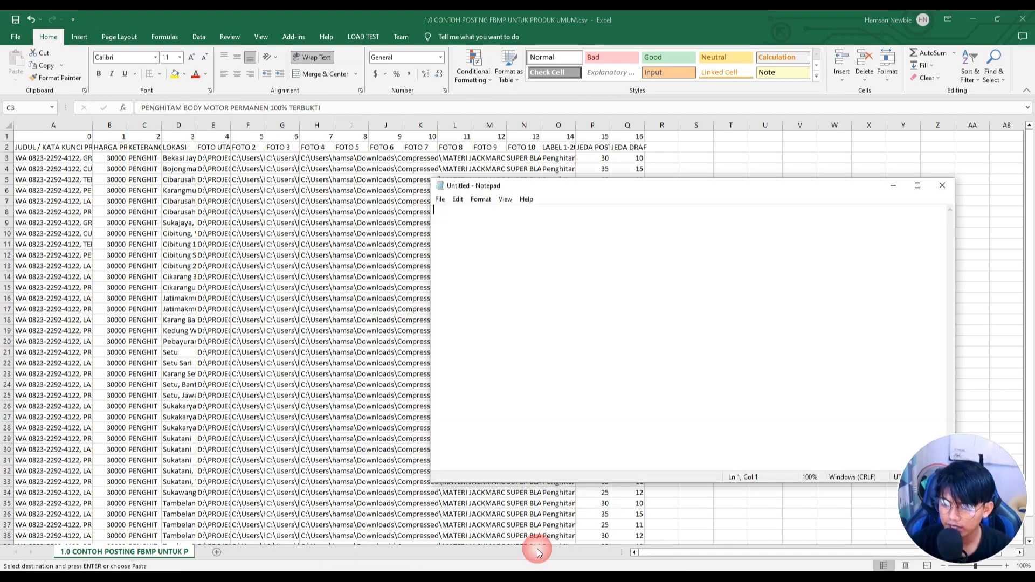
key("ctrl+v")
scroll(533, 240, "up", 2)
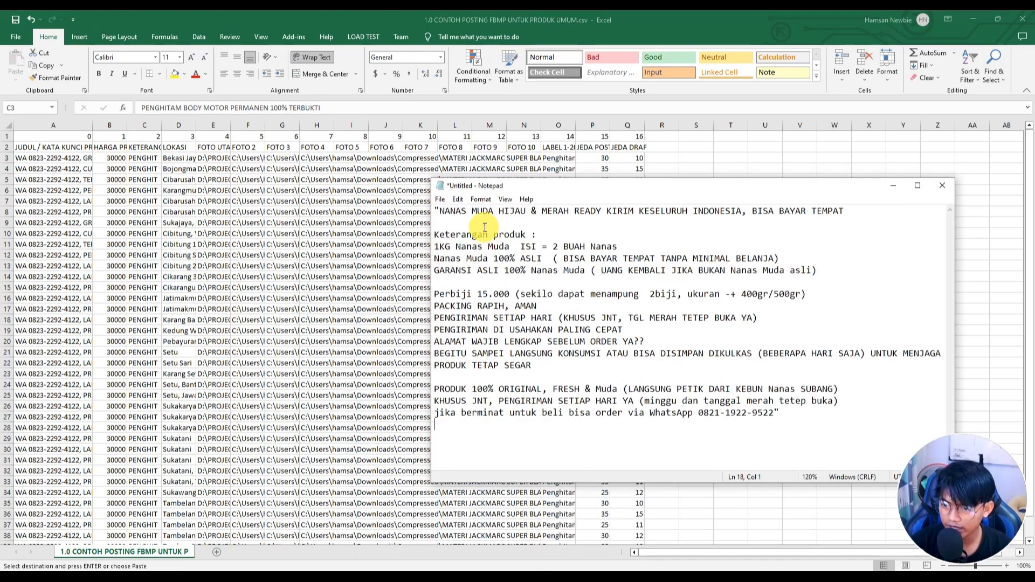
Remove the opening and closing quotation marks from the pineapple description in Notepad
left_click_drag(441, 211, 426, 210)
key("Delete")
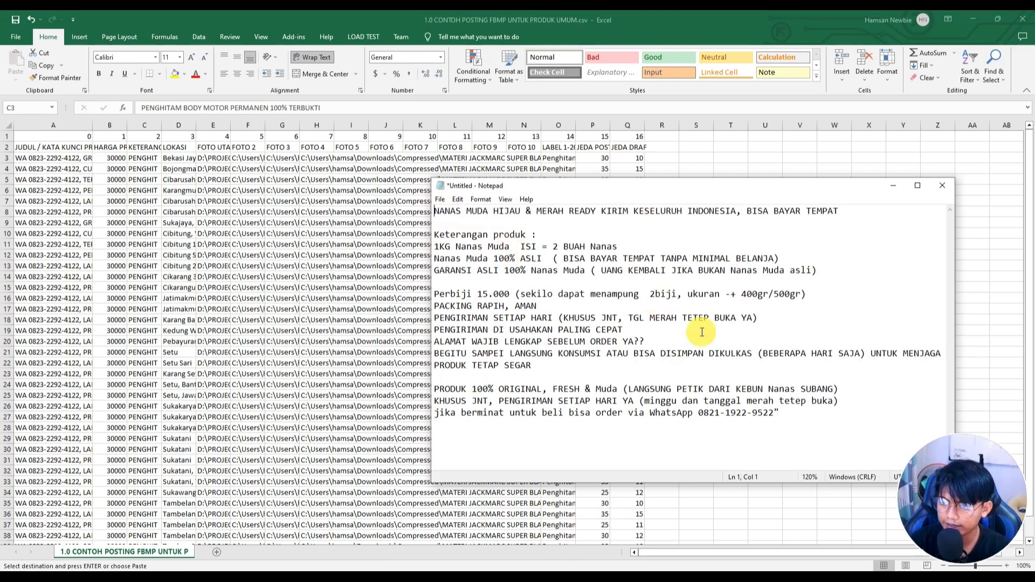
left_click(781, 414)
key("BackSpace")
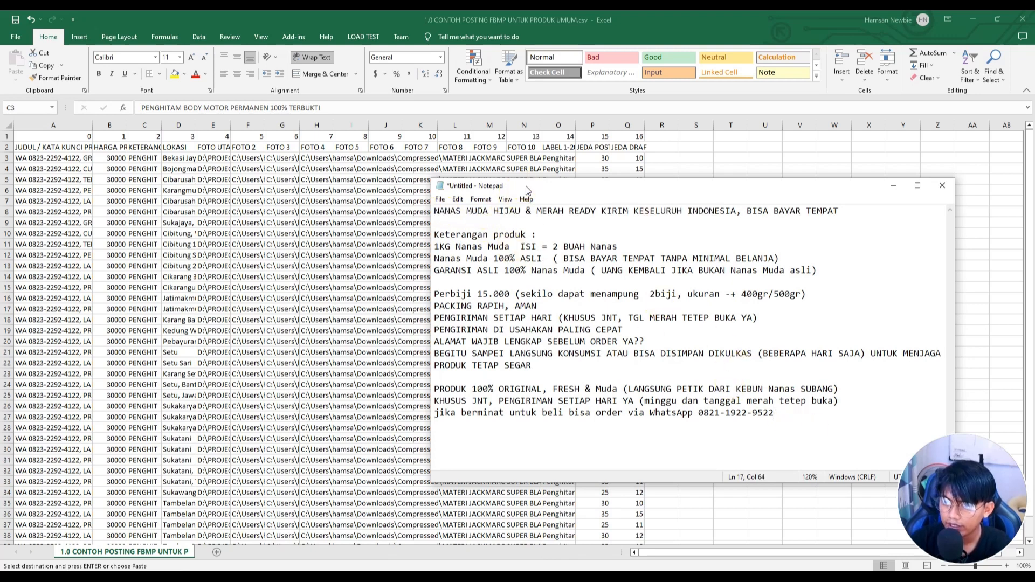
left_click_drag(526, 186, 532, 159)
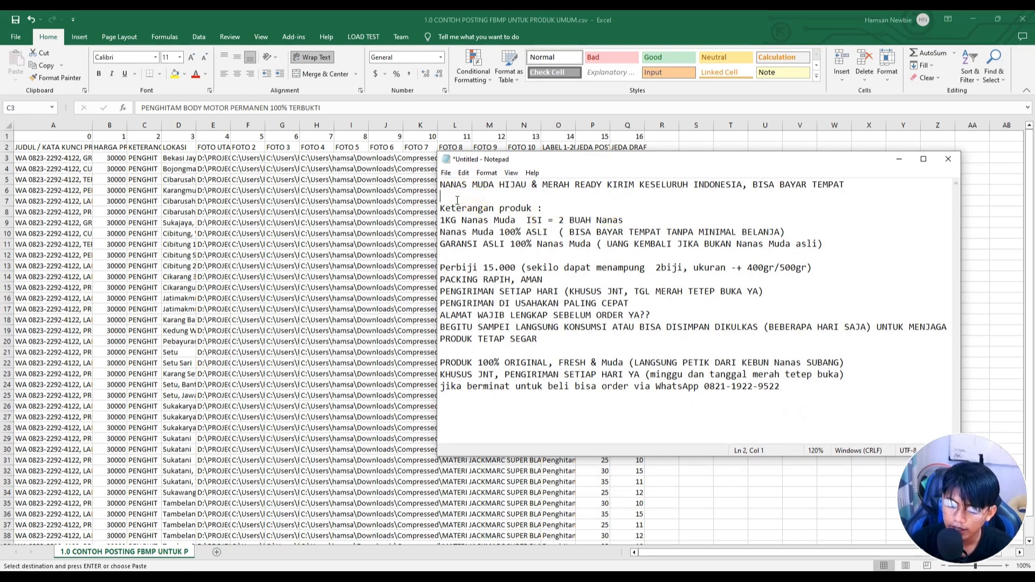
Put a single period on each of the three blank lines separating the paragraphs of the pineapple description
left_click(456, 200)
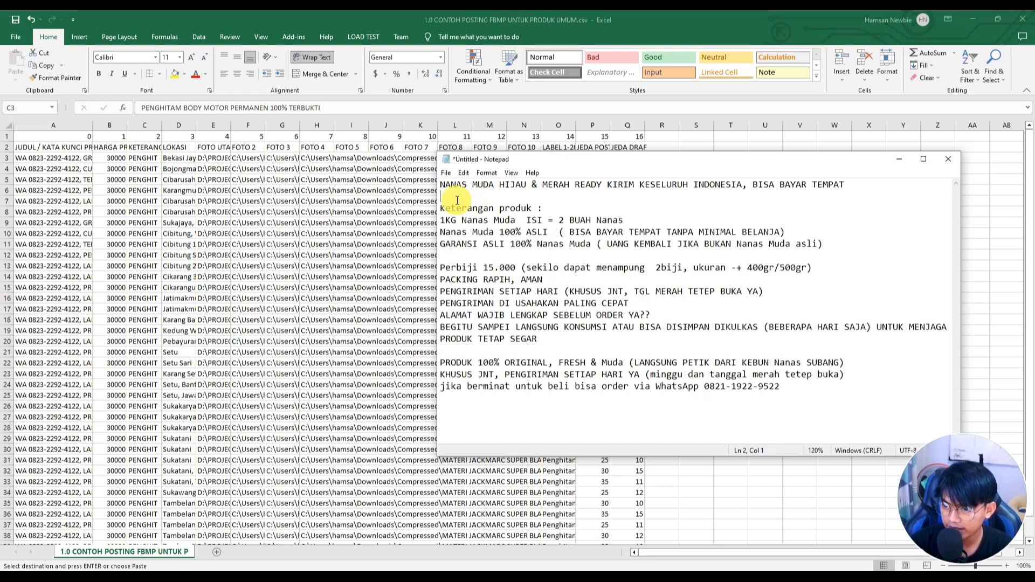
left_click(448, 258)
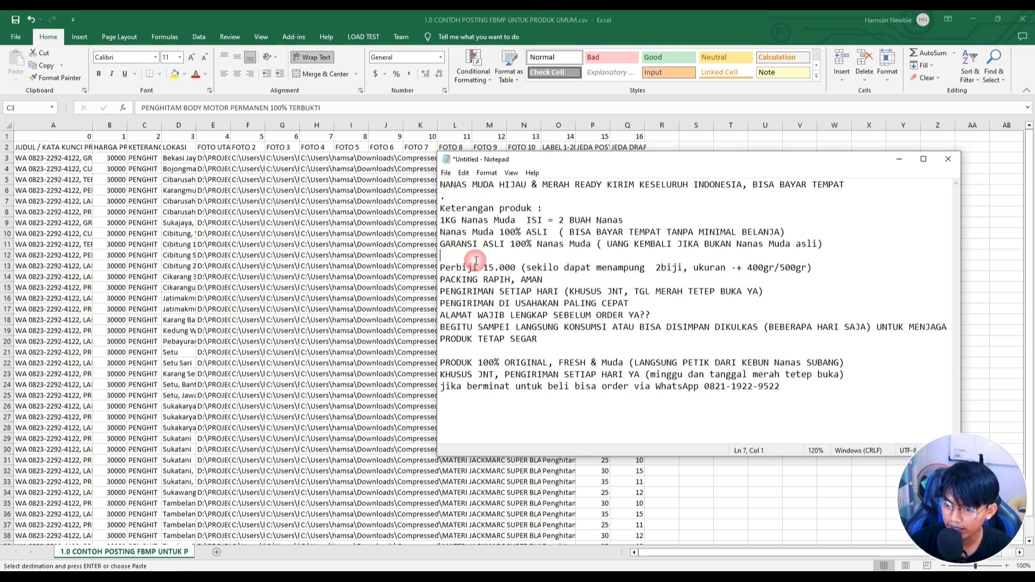
left_click(441, 351)
left_click(460, 353)
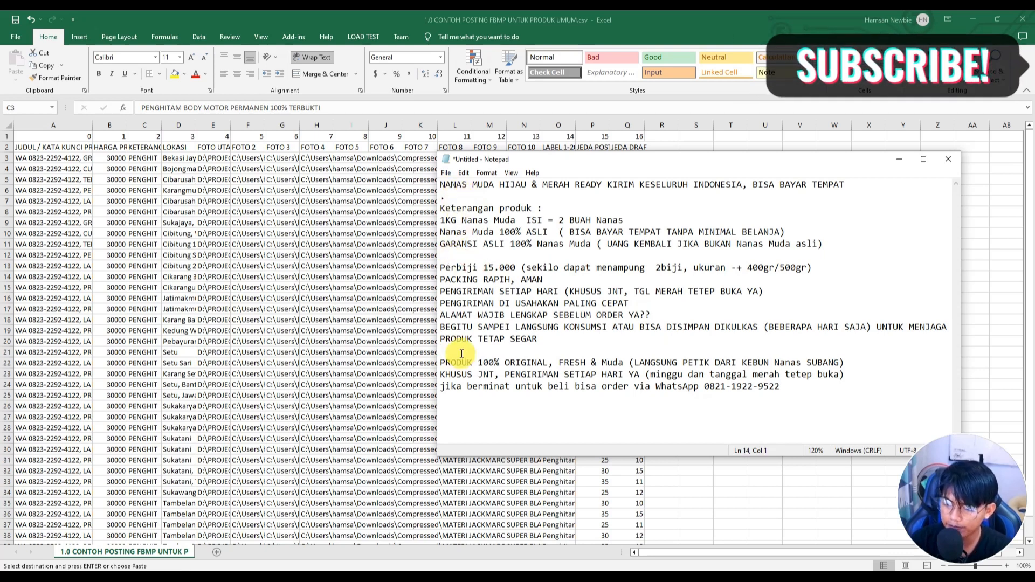
key("BackSpace")
key("Return")
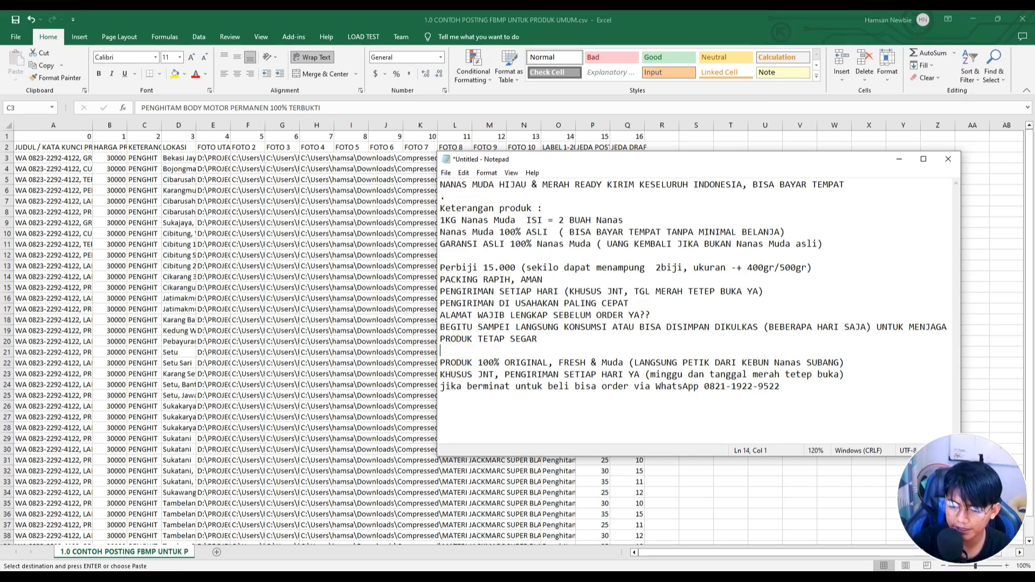
type(",")
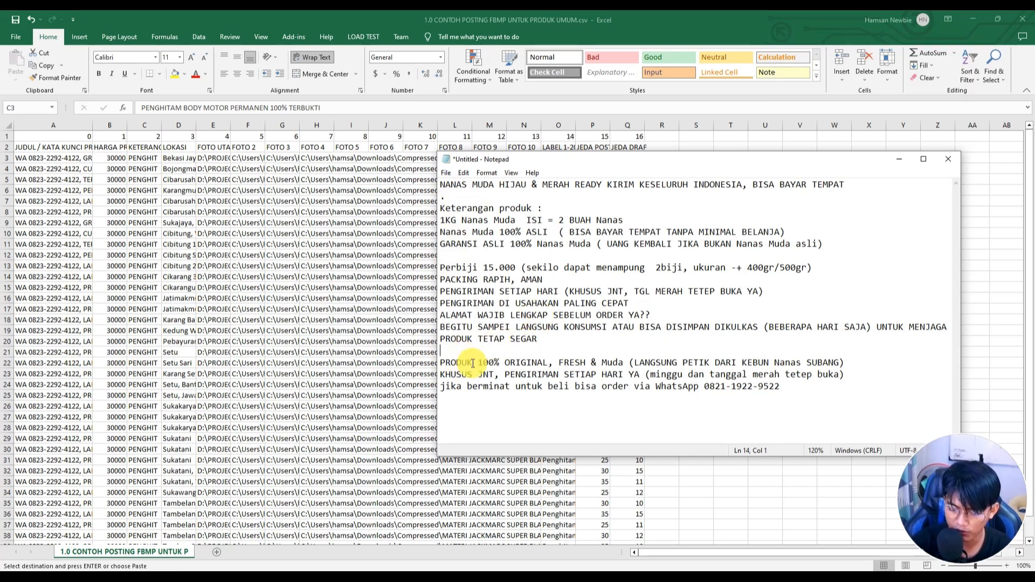
type(".")
left_click(444, 257)
type(".")
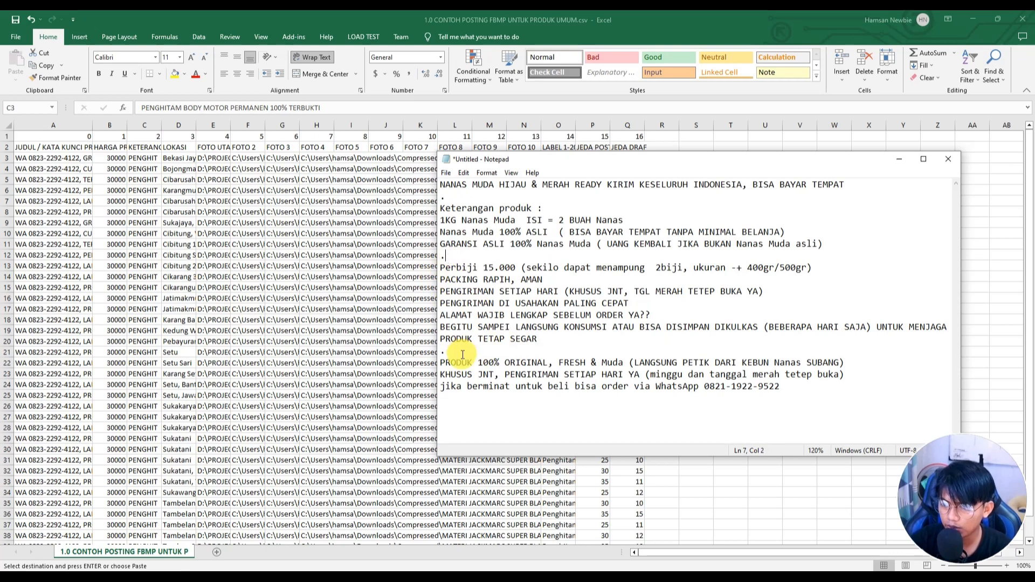
left_click_drag(447, 196, 427, 194)
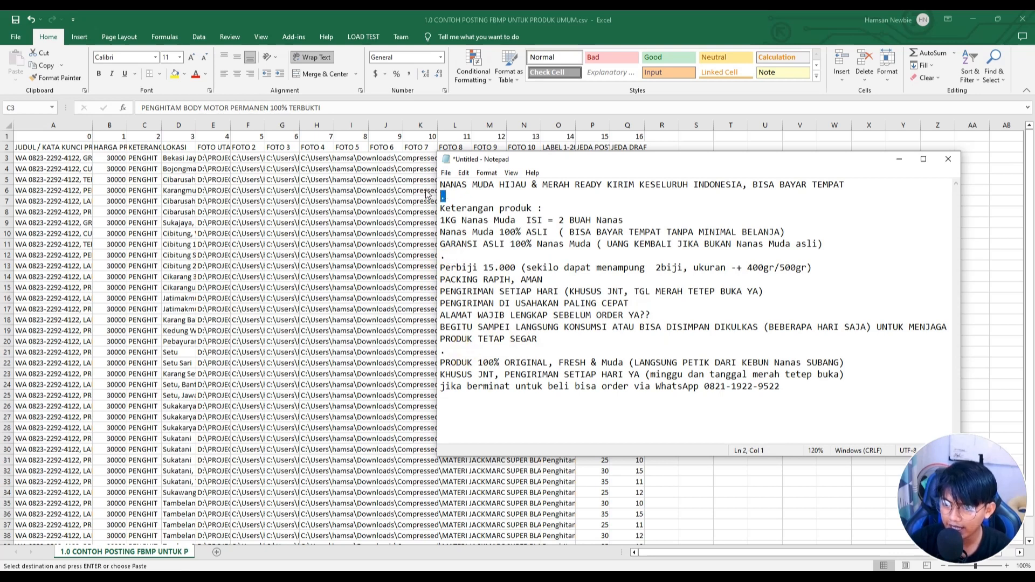
left_click(449, 195)
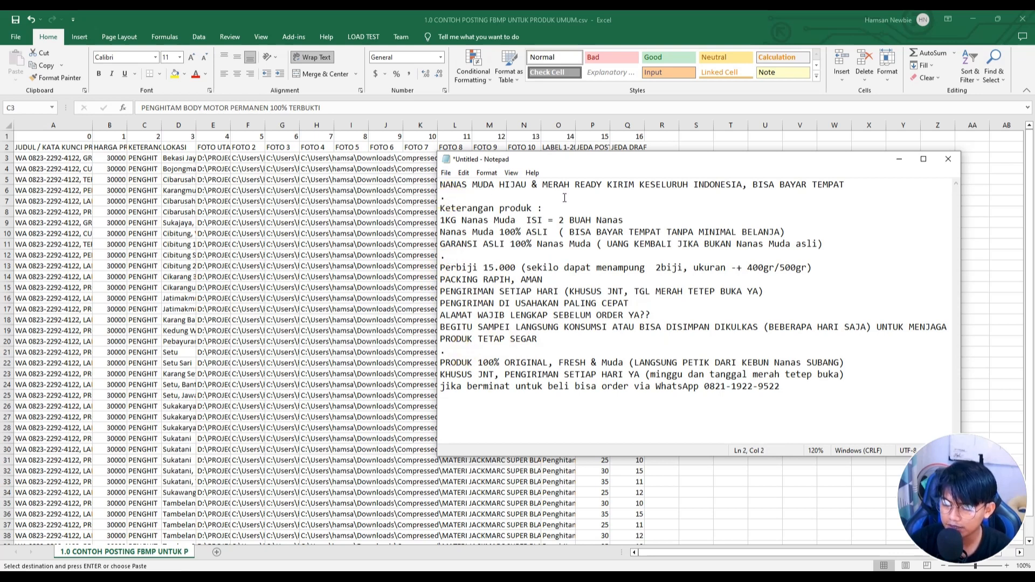
left_click(446, 255)
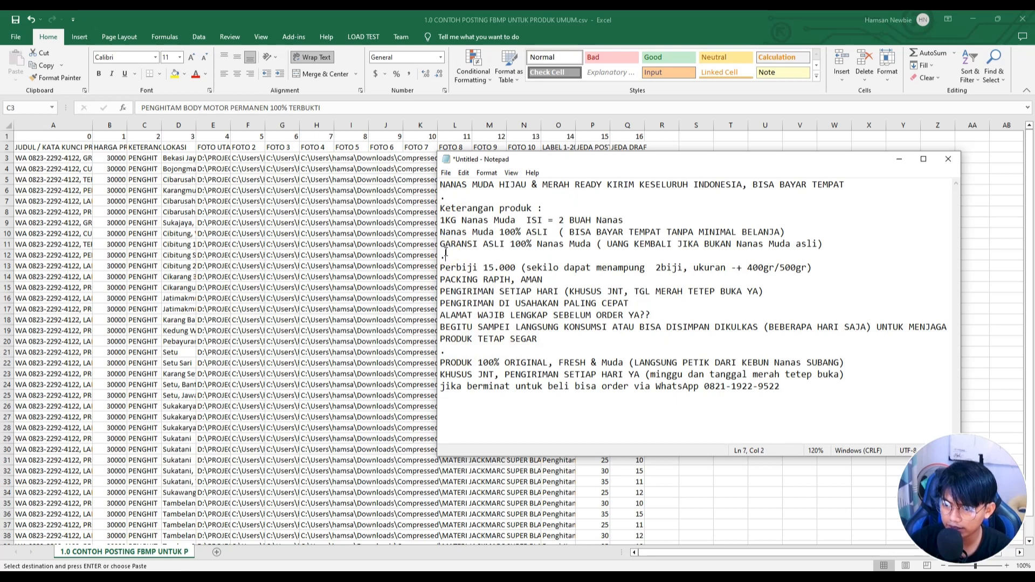
left_click(530, 258)
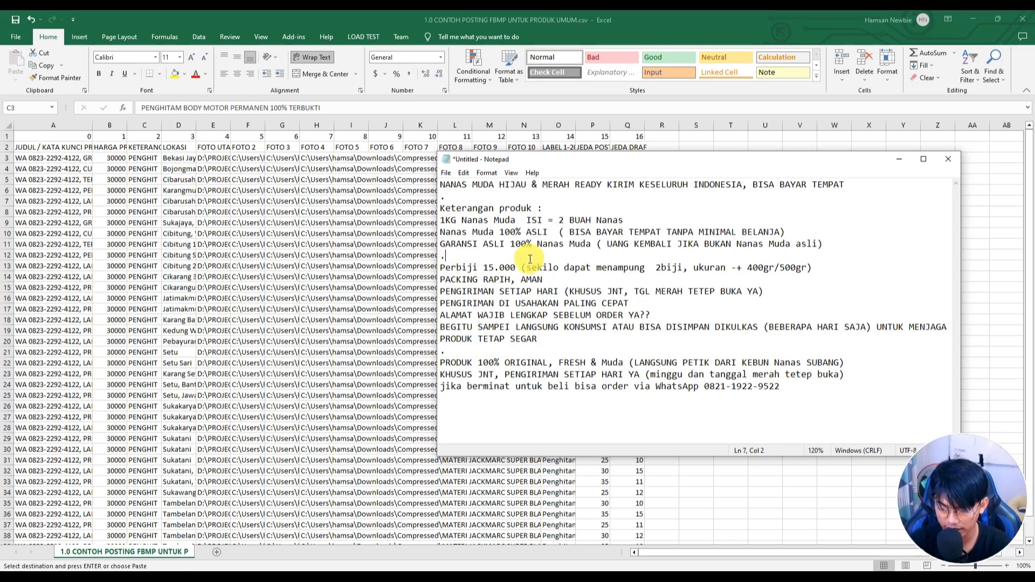
Copy the whole pineapple description from Notepad and replace the full text of description cell C3 in the Excel sheet with it
left_click_drag(797, 397, 413, 155)
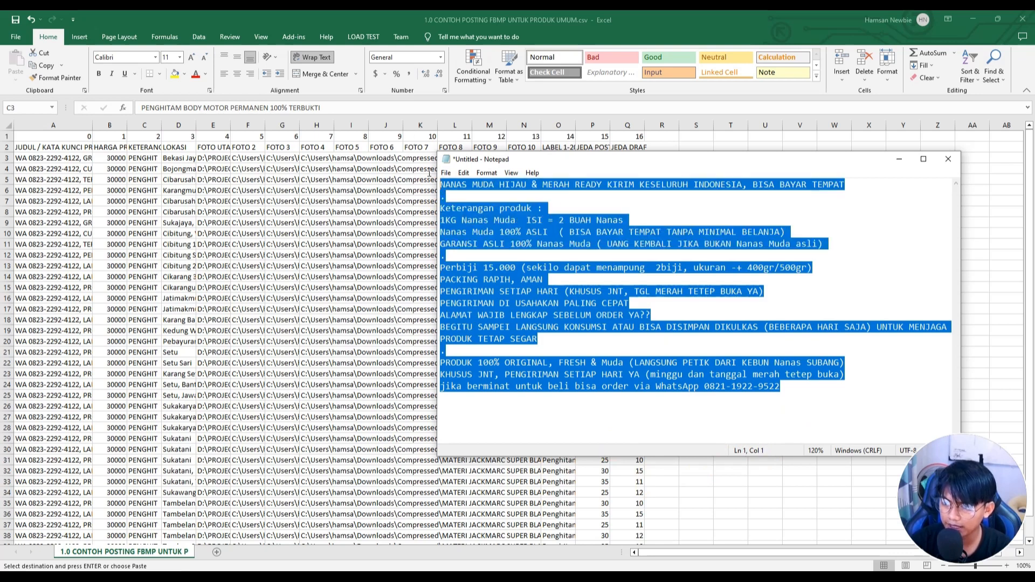
right_click(548, 217)
left_click(572, 255)
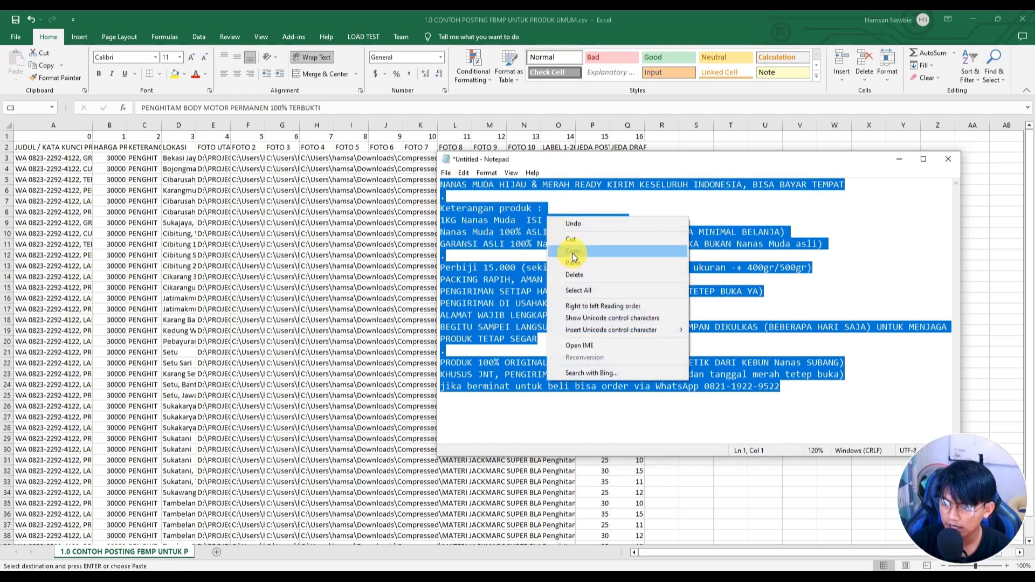
left_click(145, 158)
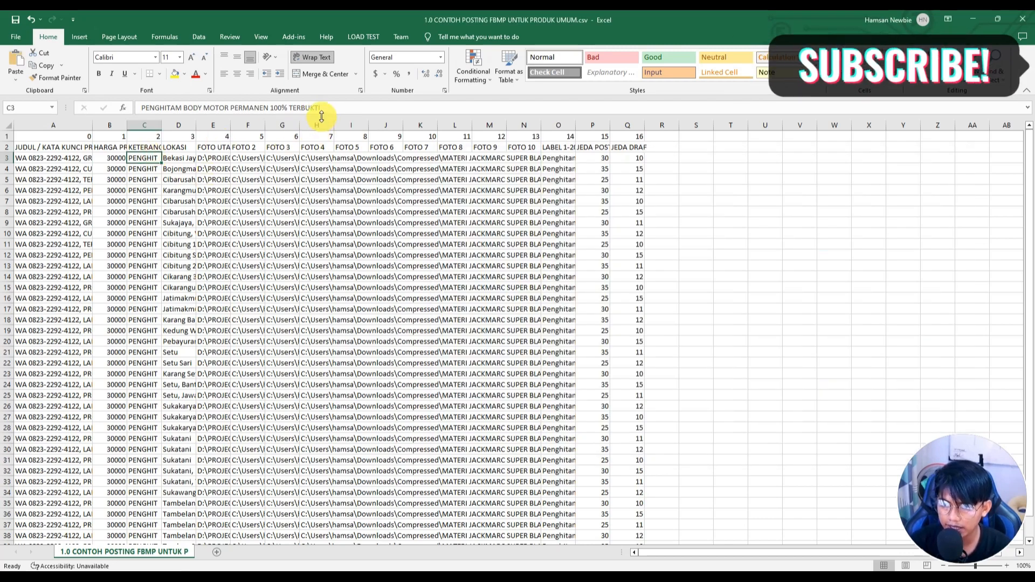
left_click_drag(327, 108, 138, 107)
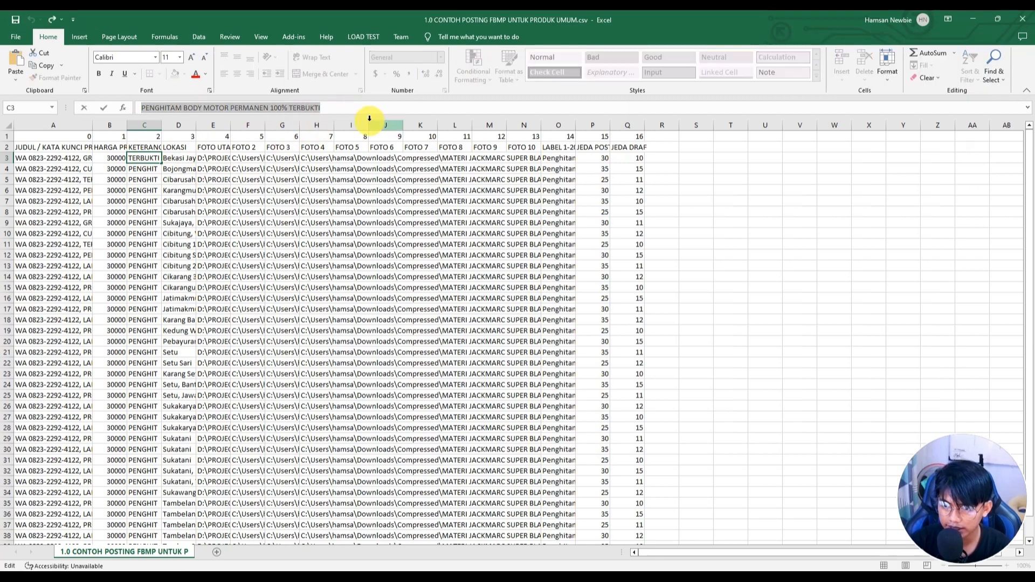
left_click_drag(365, 117, 380, 348)
left_click(168, 108)
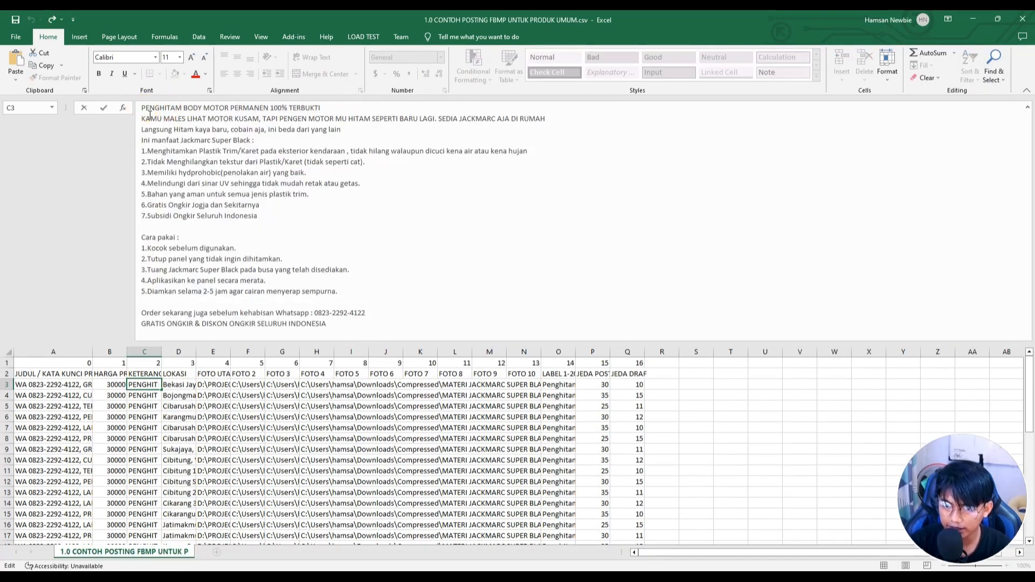
left_click_drag(150, 114, 382, 380)
right_click(277, 160)
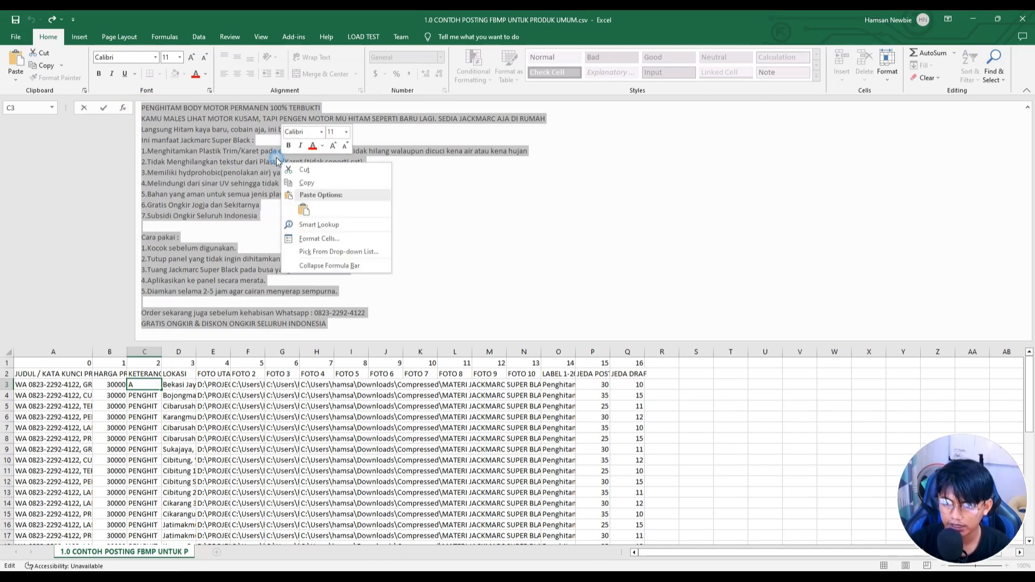
left_click(304, 209)
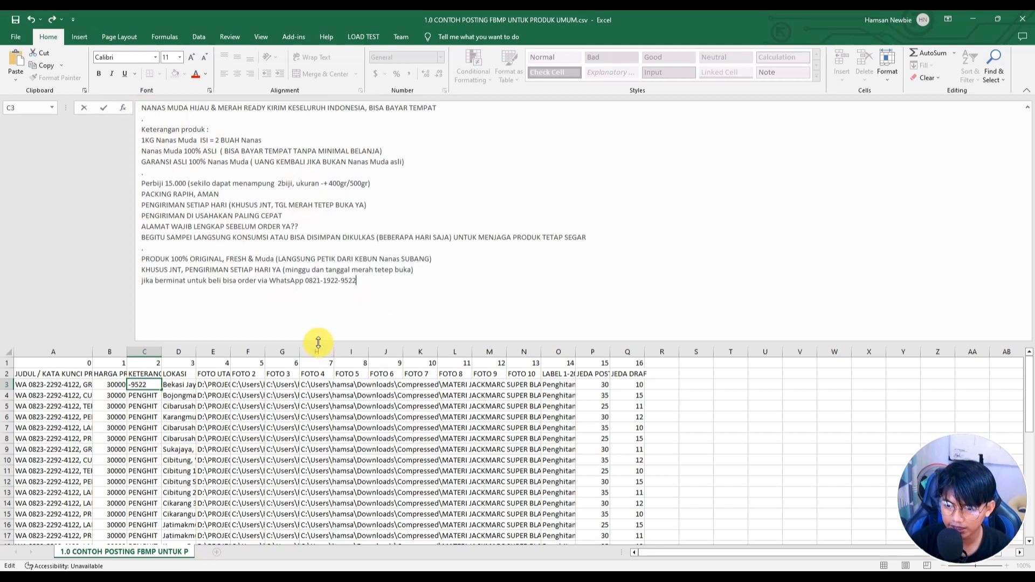
left_click_drag(318, 342, 329, 100)
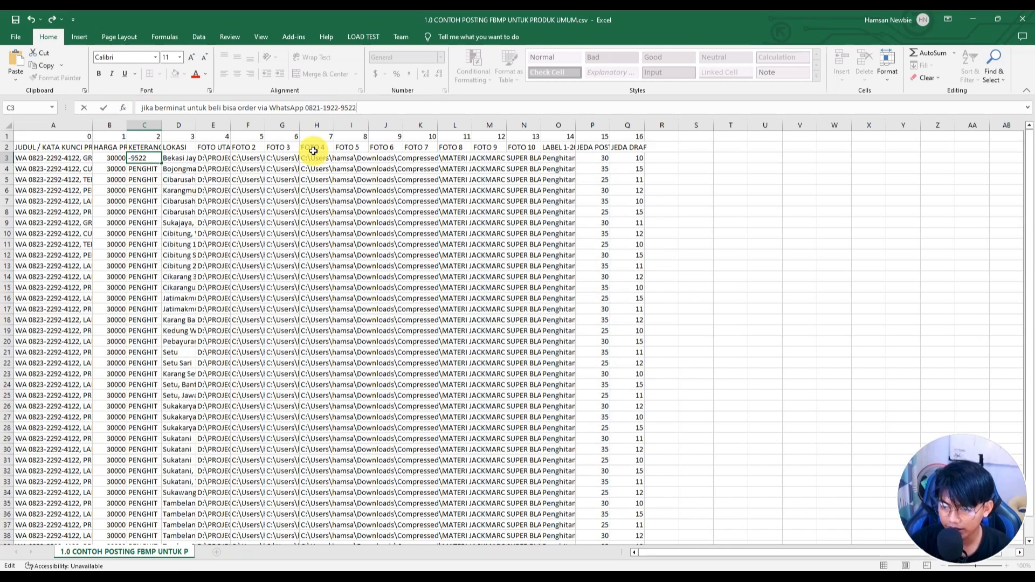
left_click(659, 158)
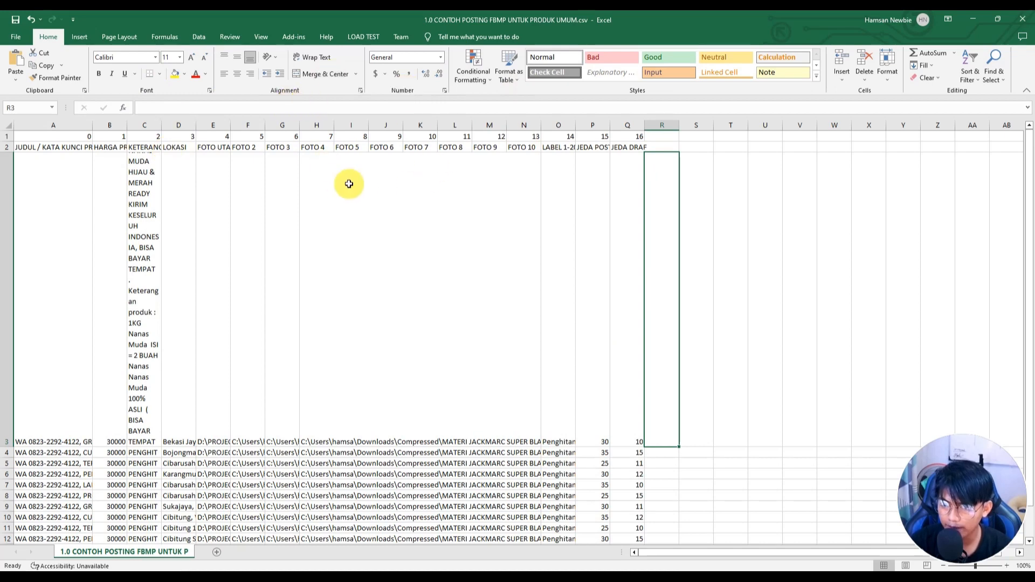
Turn off text wrapping for the entire data range so the rows have single-line height
left_click(373, 184)
key("ctrl+a")
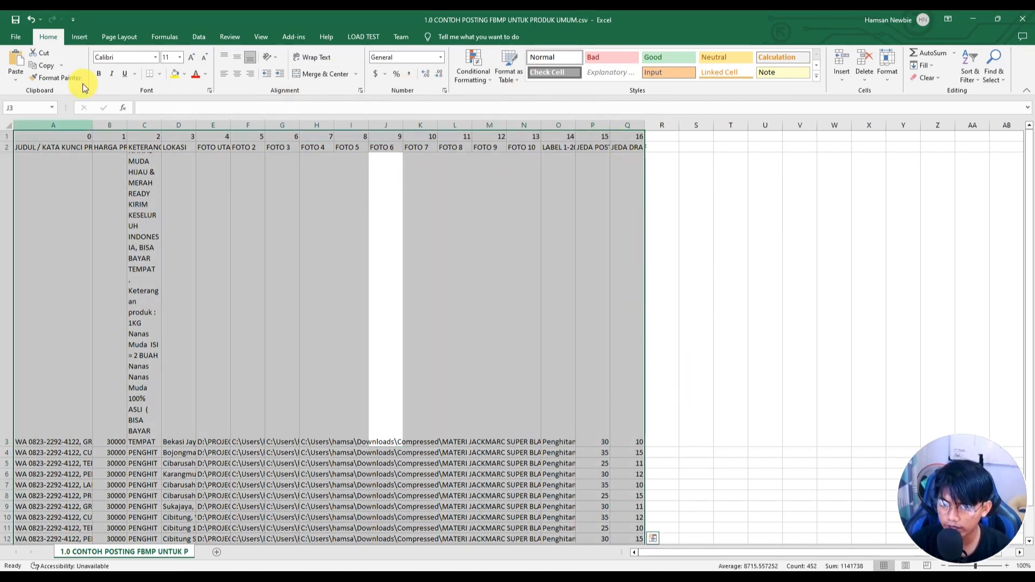
left_click(324, 57)
left_click(323, 57)
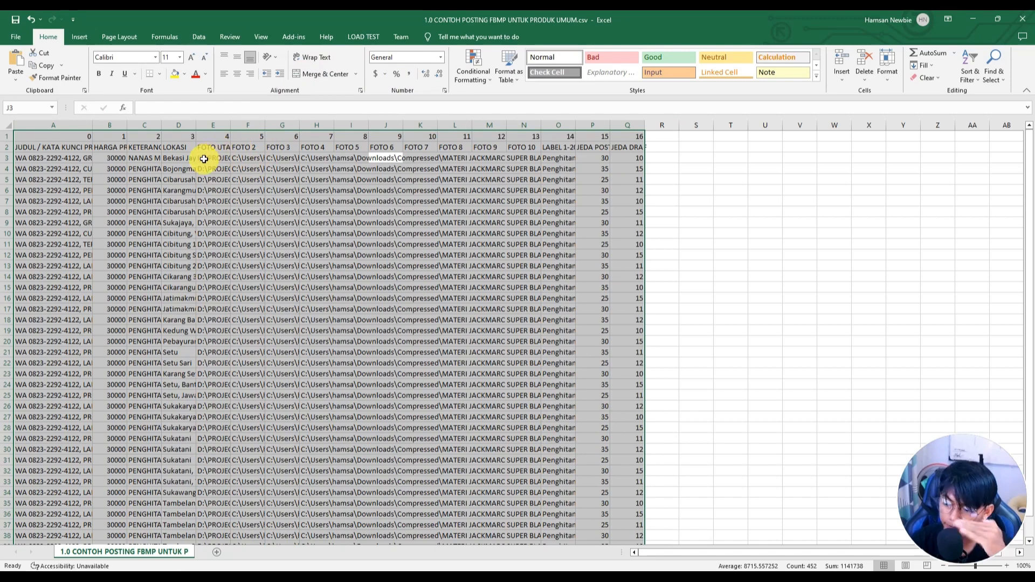
Fill the pineapple description from C3 down the description column through row 40
left_click(142, 170)
left_click(147, 158)
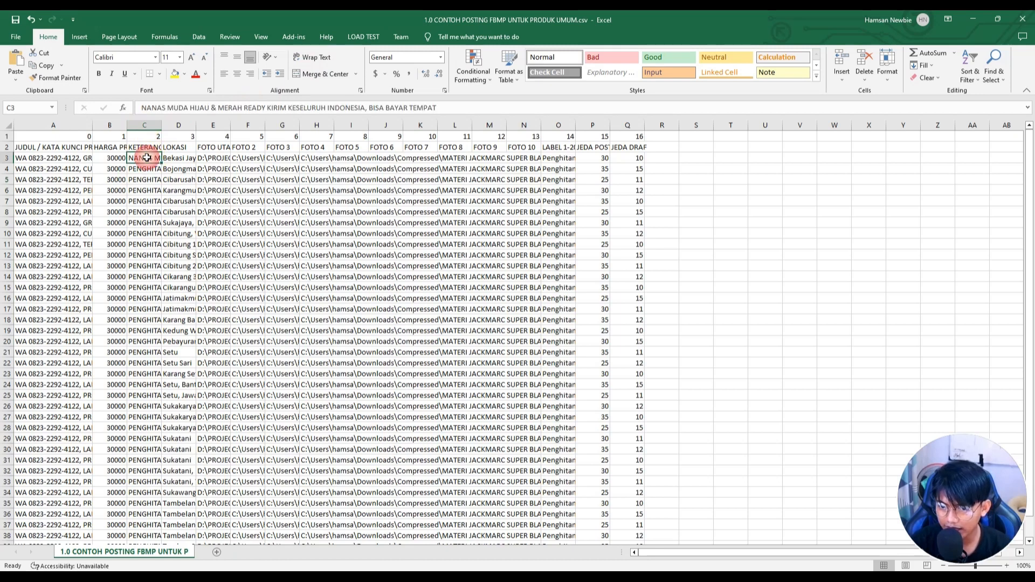
left_click_drag(162, 163, 161, 370)
scroll(162, 342, "down", 2)
scroll(156, 269, "down", 1)
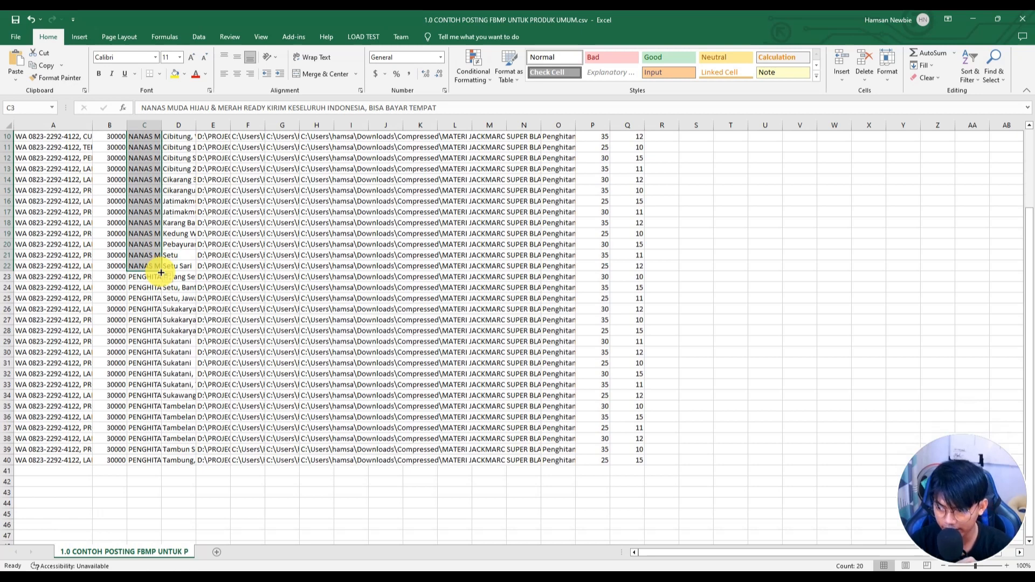
left_click_drag(161, 273, 162, 465)
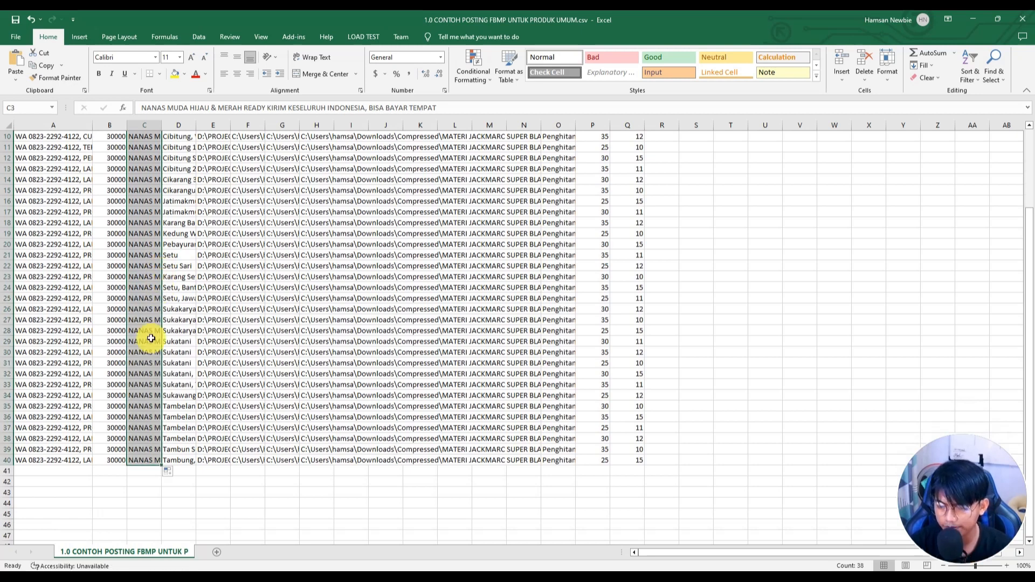
scroll(194, 328, "up", 3)
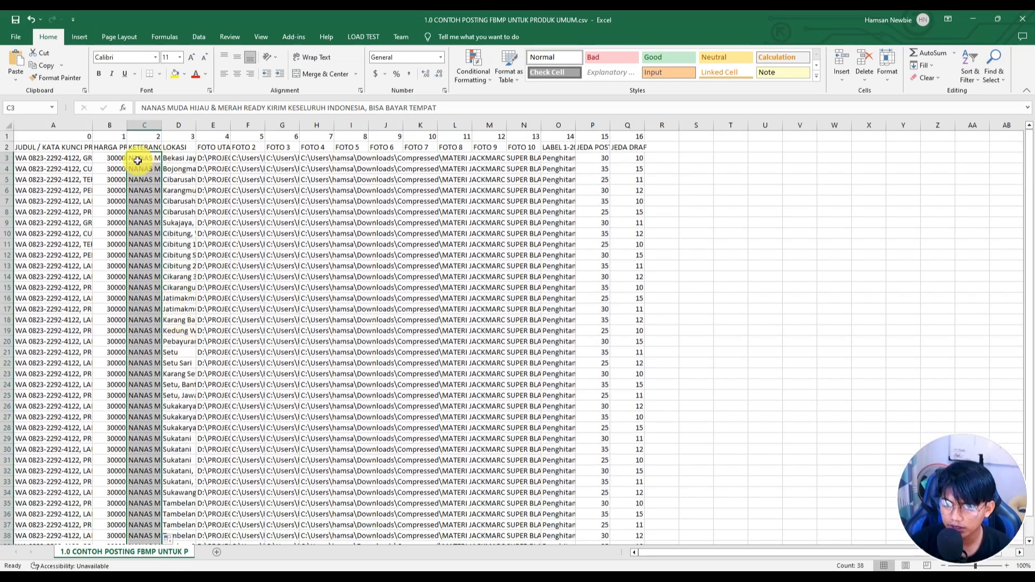
Paste the copied list of young pineapple (Nanas Muda) titles into the title column, starting at A3
left_click(107, 159)
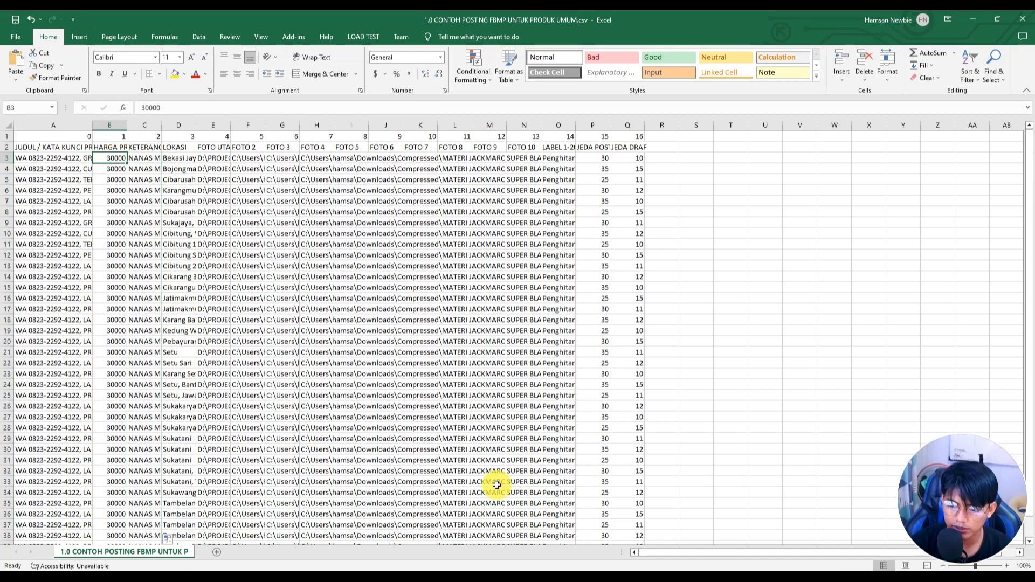
left_click(56, 159)
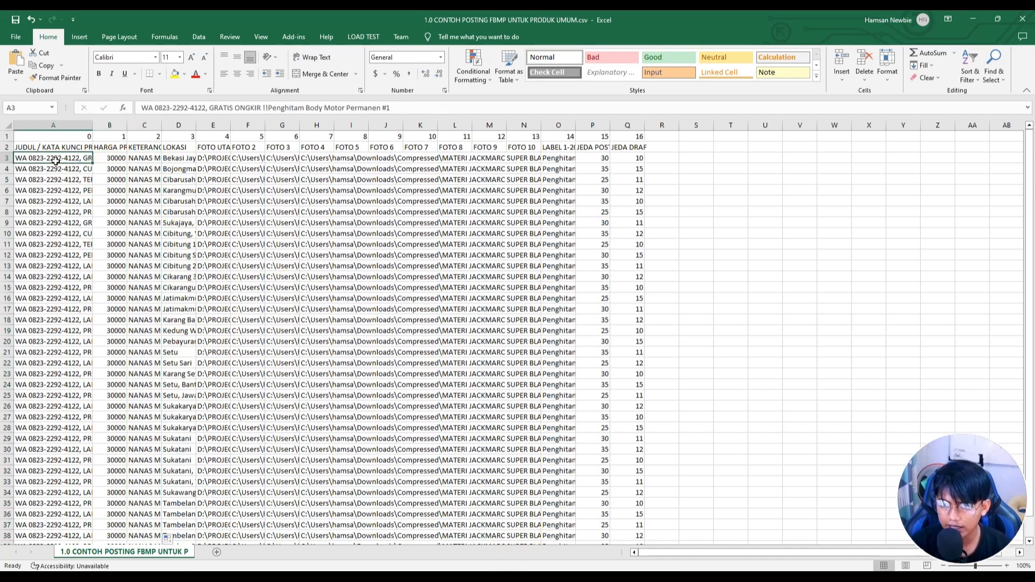
left_click(55, 161)
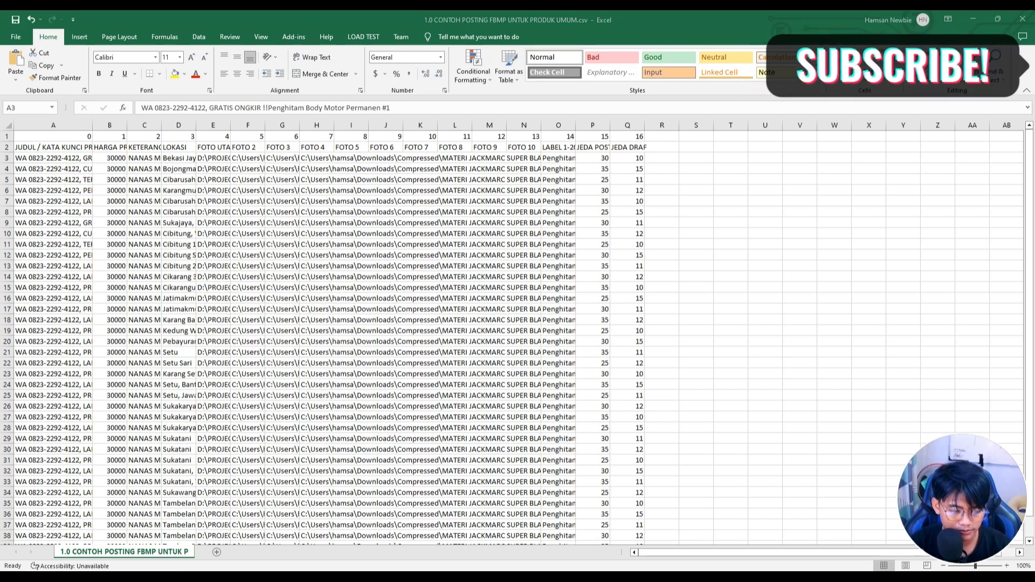
left_click(21, 159)
key("ctrl+v")
Delete the surplus titles below the last data row, from A41 to the end of the pasted list
scroll(93, 290, "down", 4)
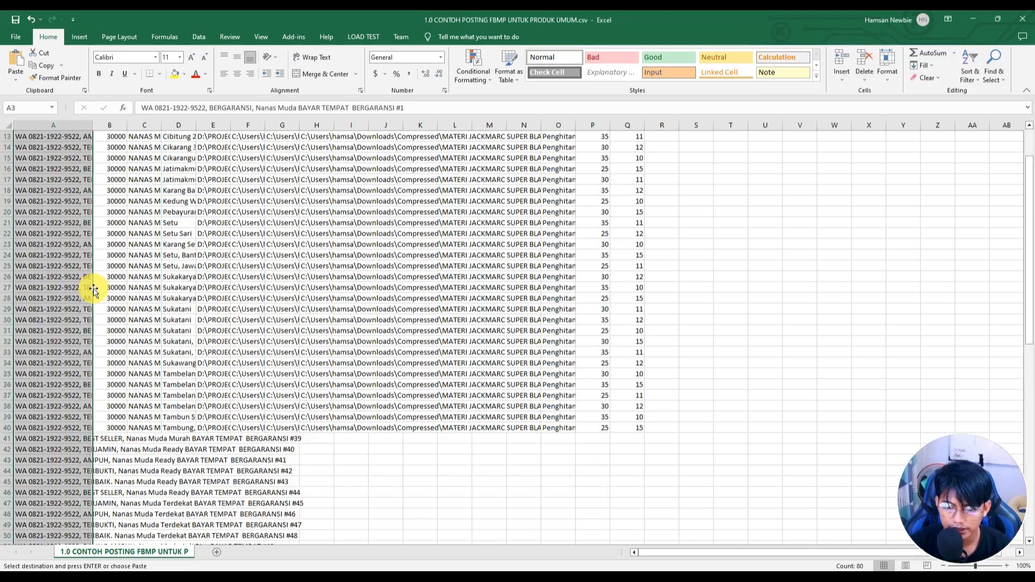
scroll(93, 289, "down", 5)
left_click_drag(54, 294, 59, 537)
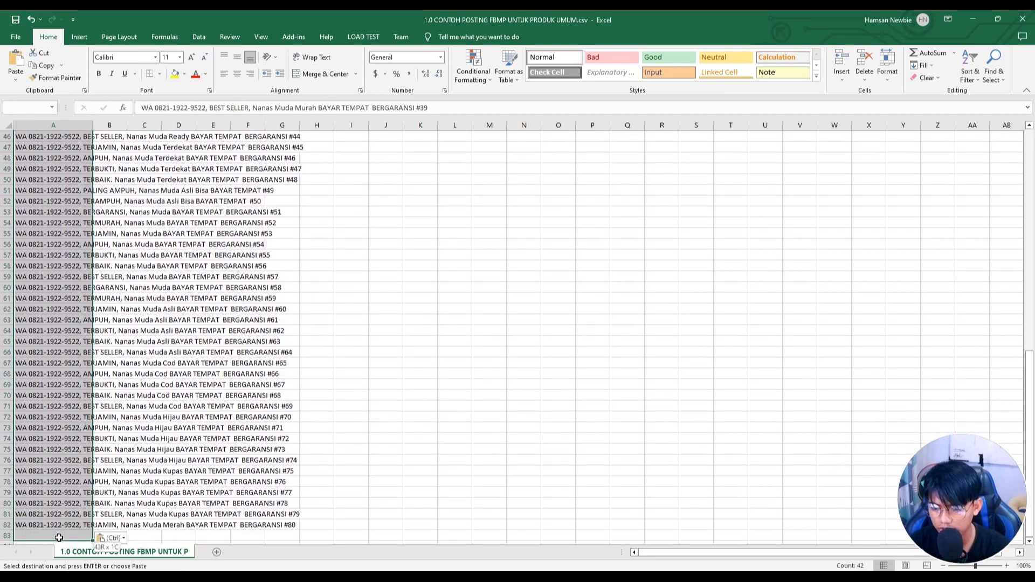
key("Delete")
scroll(76, 496, "up", 15)
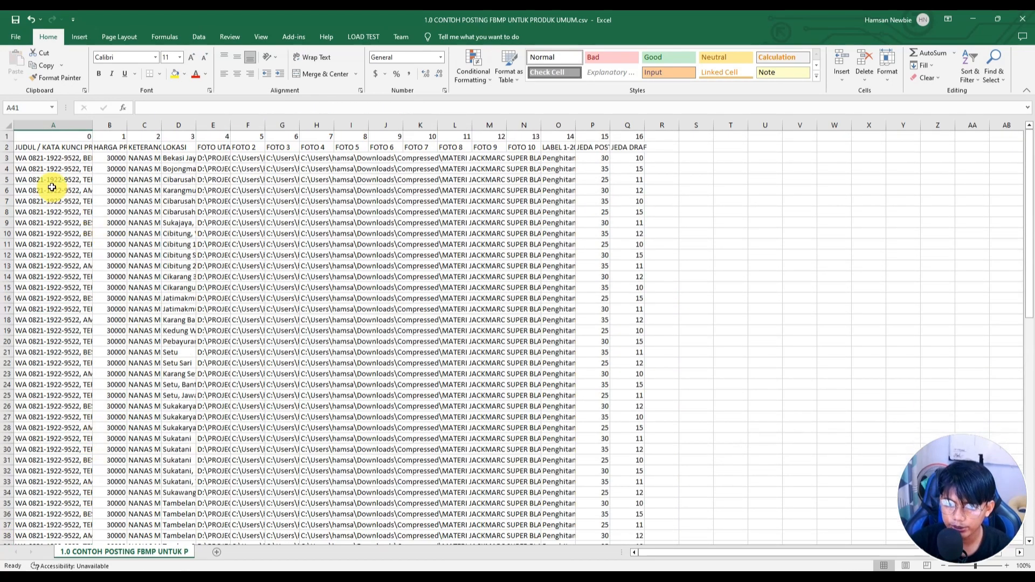
Clear all old photo paths in the FOTO UTAMA through FOTO 10 columns, rows 3 to 40
left_click(46, 169)
left_click_drag(219, 158, 507, 413)
scroll(383, 411, "up", 5)
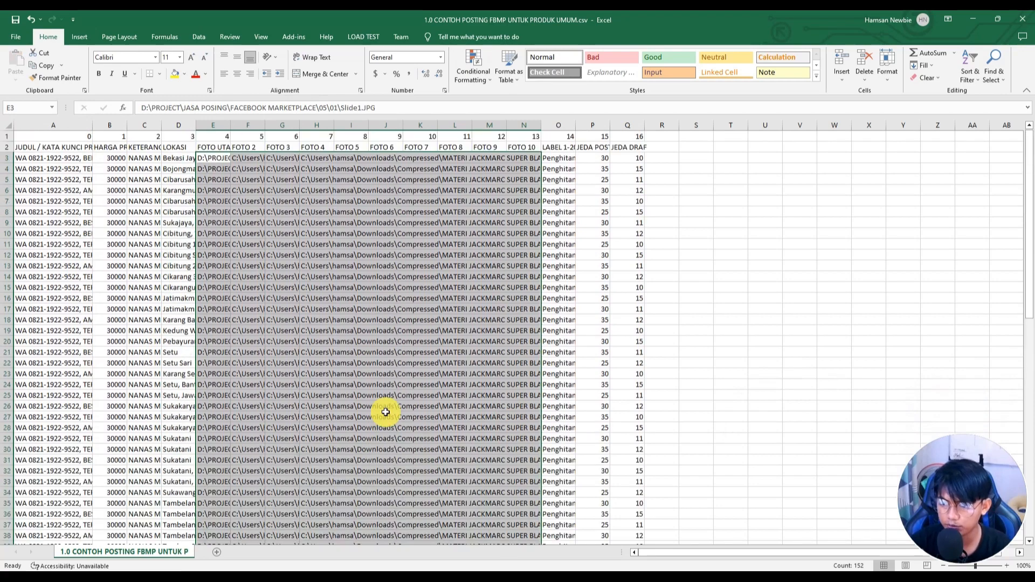
key("Delete")
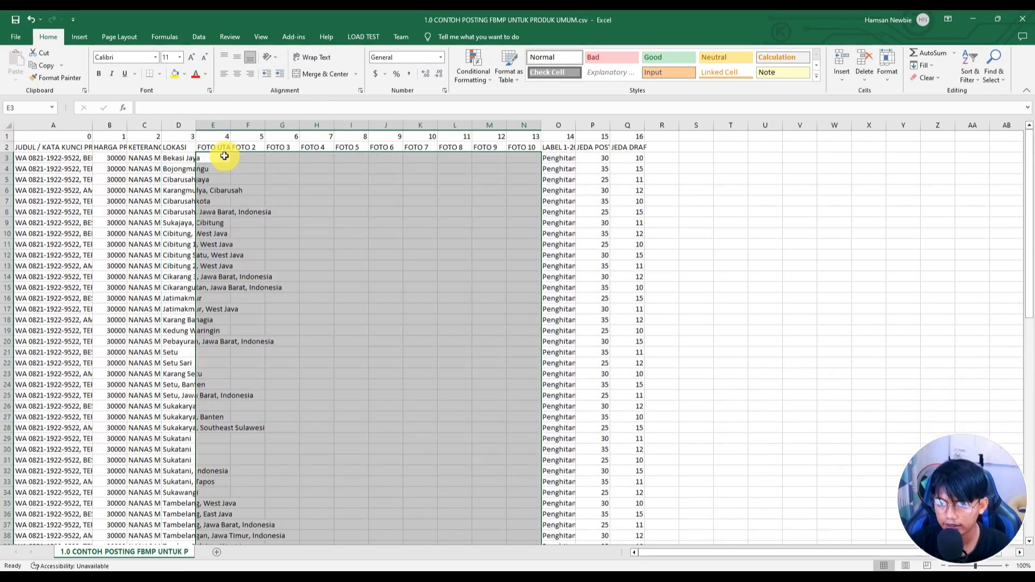
Select E3, then bring up the 2. NANAS MUDA folder window and position it over the sheet with its photos in view
left_click(220, 158)
mouse_move(251, 571)
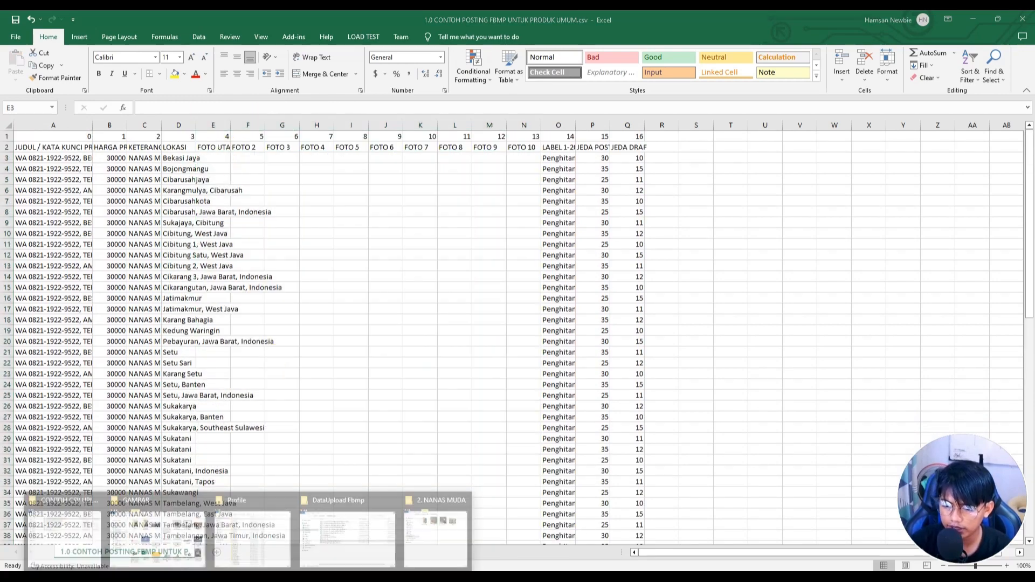
left_click(435, 533)
left_click_drag(639, 148, 570, 182)
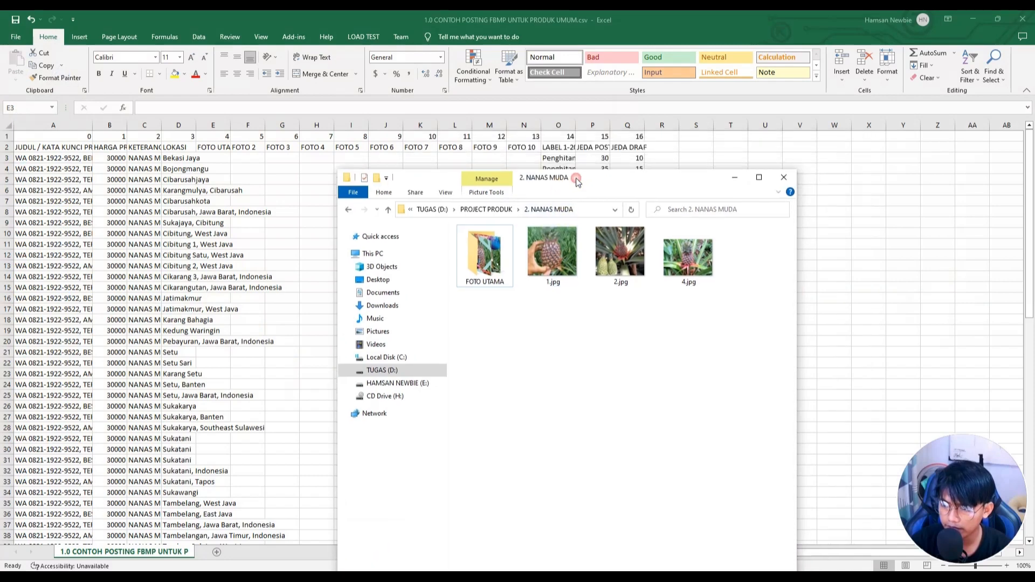
left_click(558, 256)
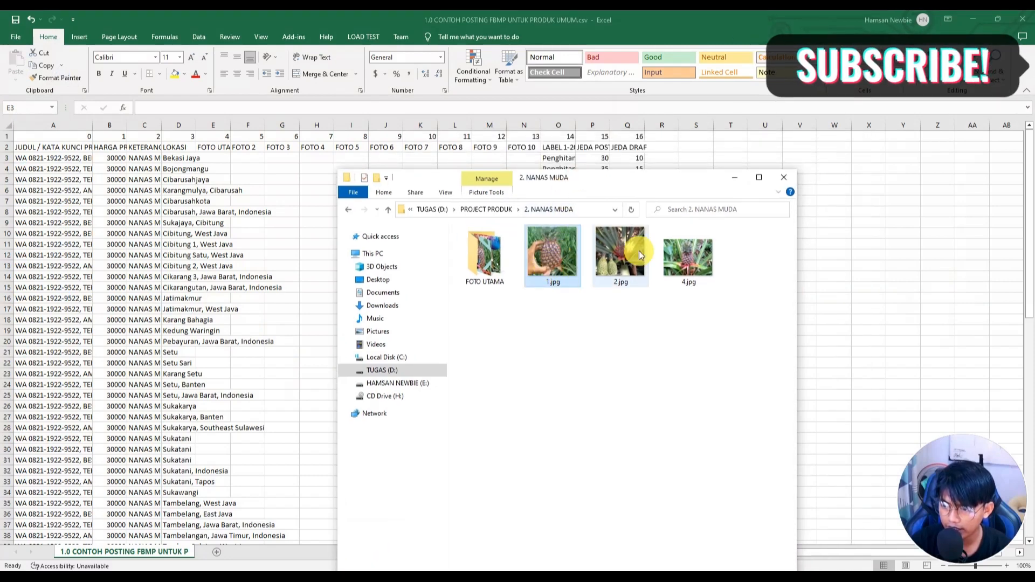
left_click(619, 245)
left_click(703, 260)
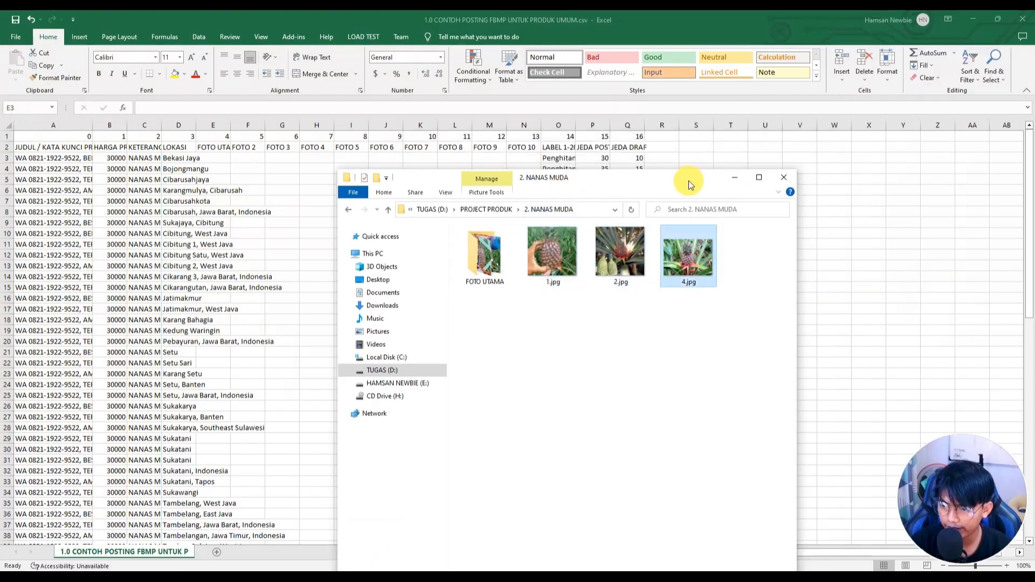
left_click_drag(689, 184, 654, 193)
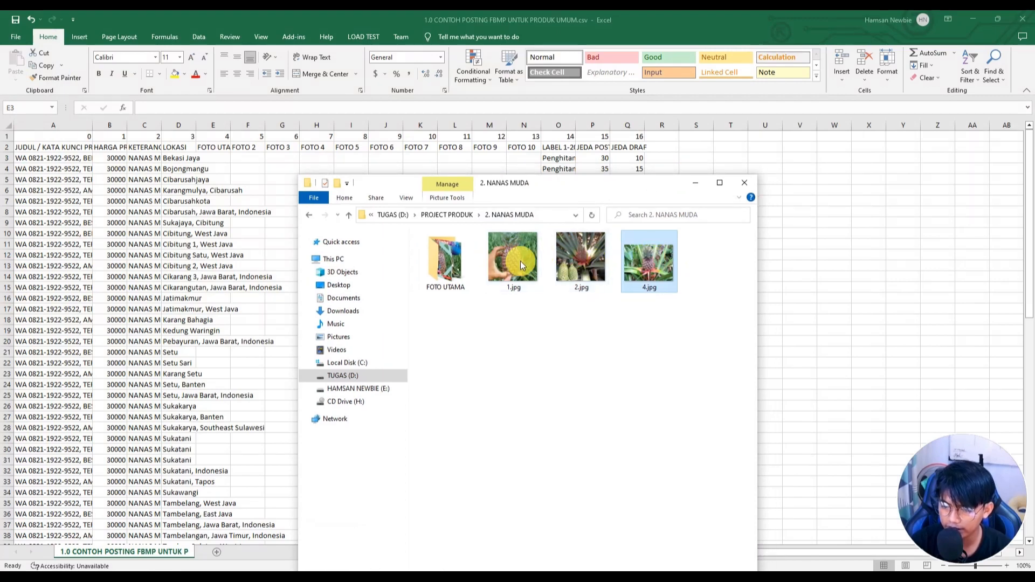
left_click_drag(652, 189, 671, 134)
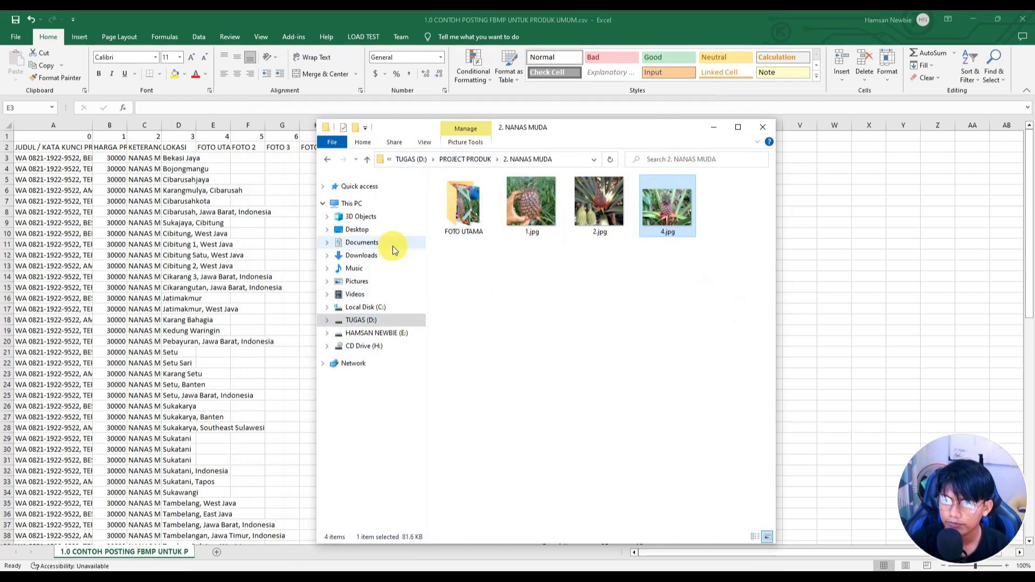
right_click(661, 208)
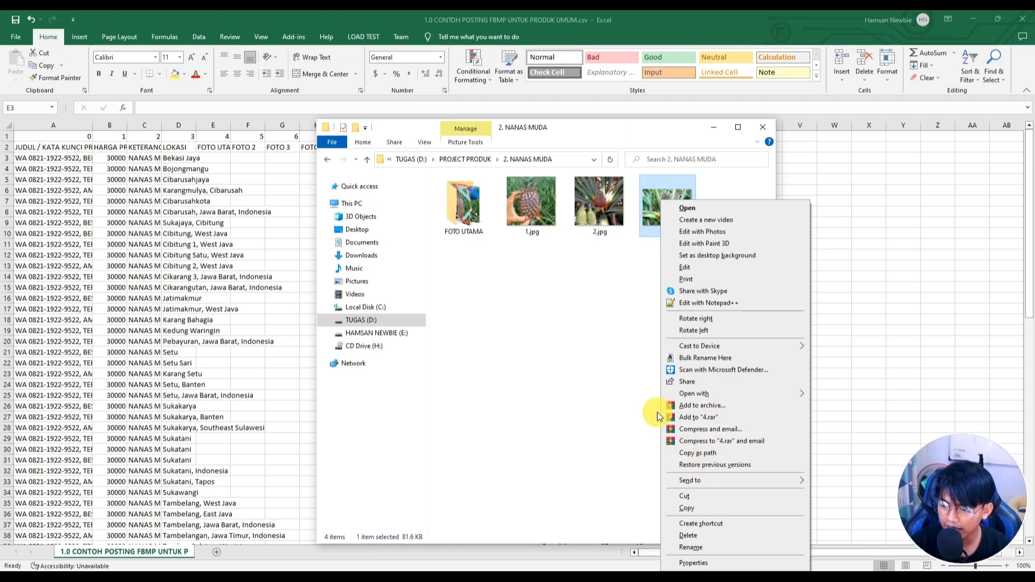
left_click(594, 309)
right_click(656, 216)
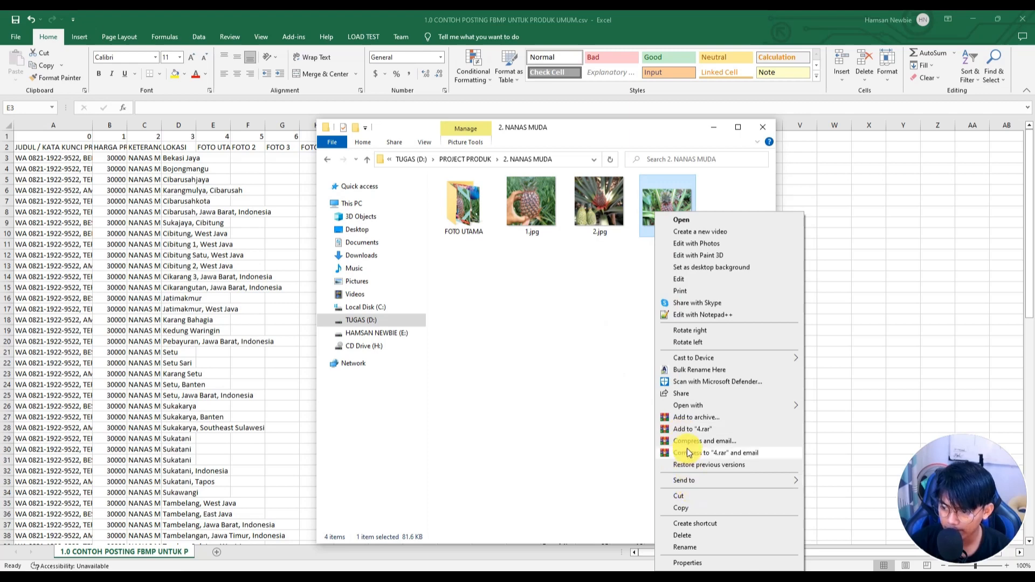
left_click(626, 412)
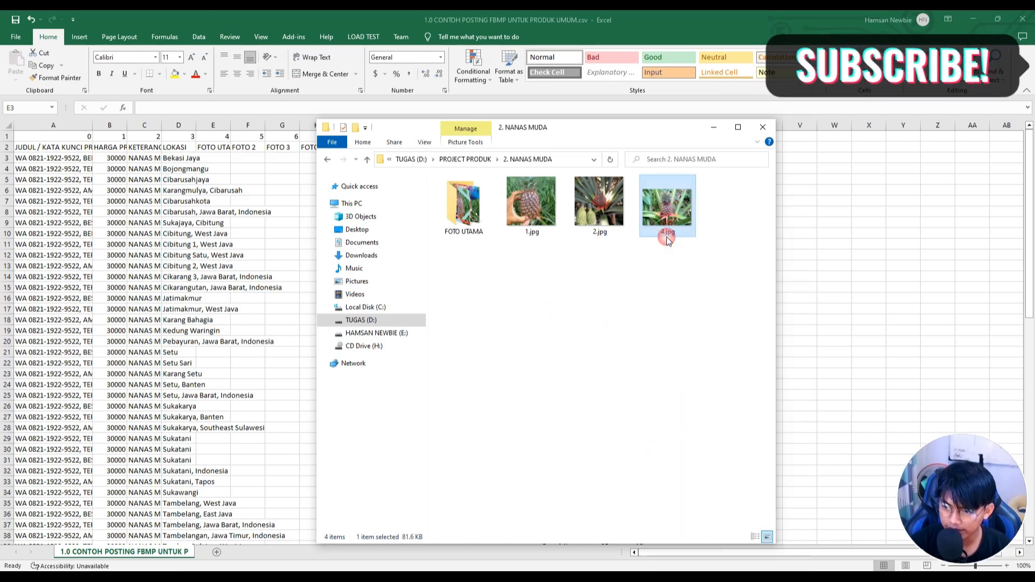
Copy the file path of 4.jpg into E3 and fill it down the FOTO UTAMA column
right_click(668, 197)
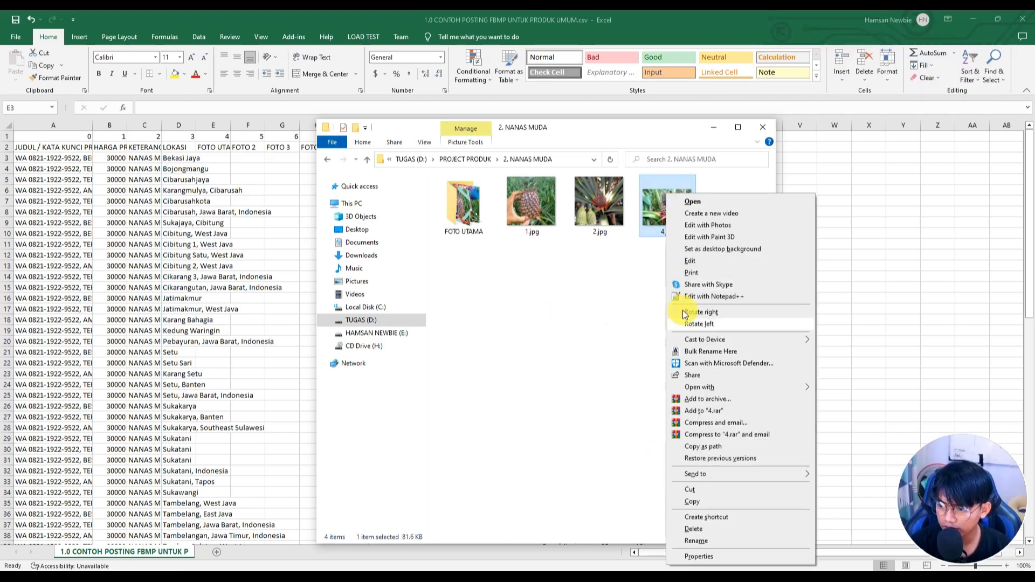
left_click(699, 448)
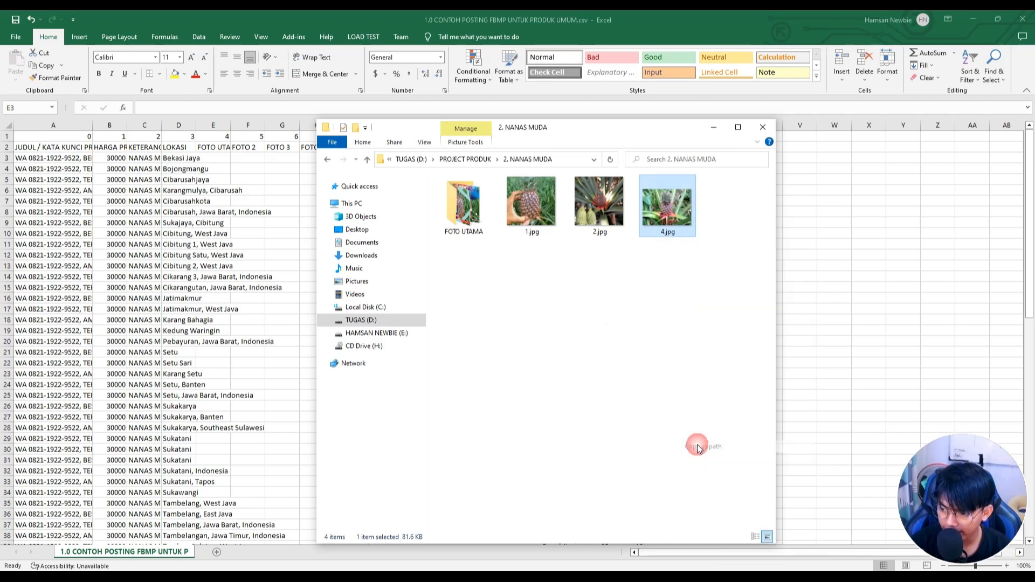
left_click(261, 239)
left_click(217, 156)
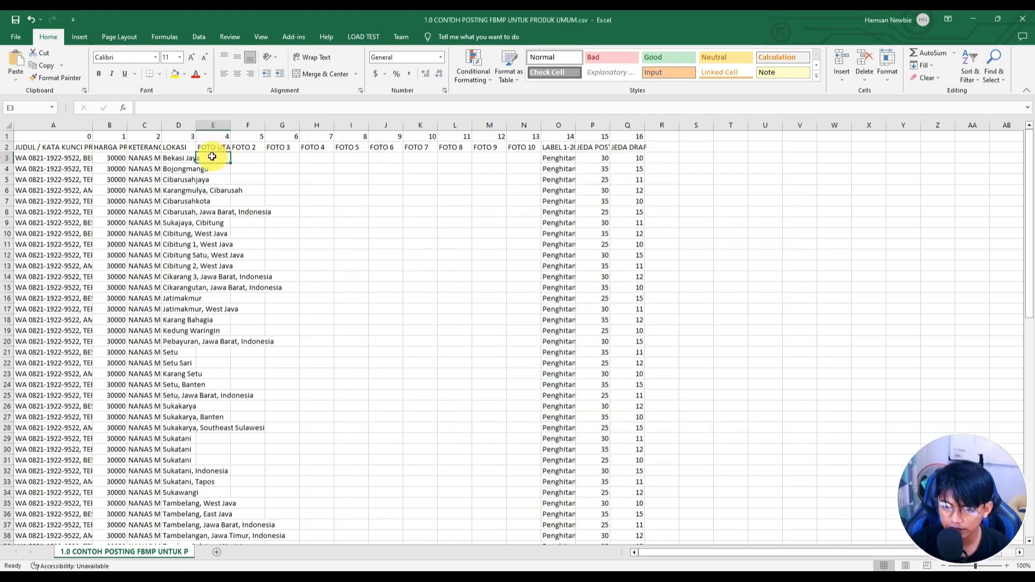
key("ctrl+v")
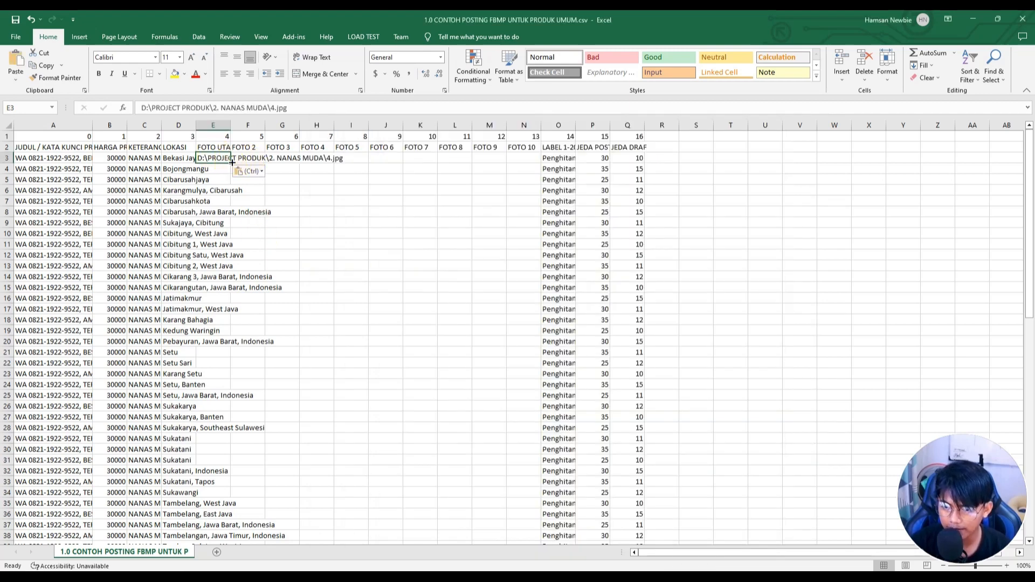
double_click(231, 162)
scroll(231, 258, "down", 3)
scroll(215, 230, "up", 3)
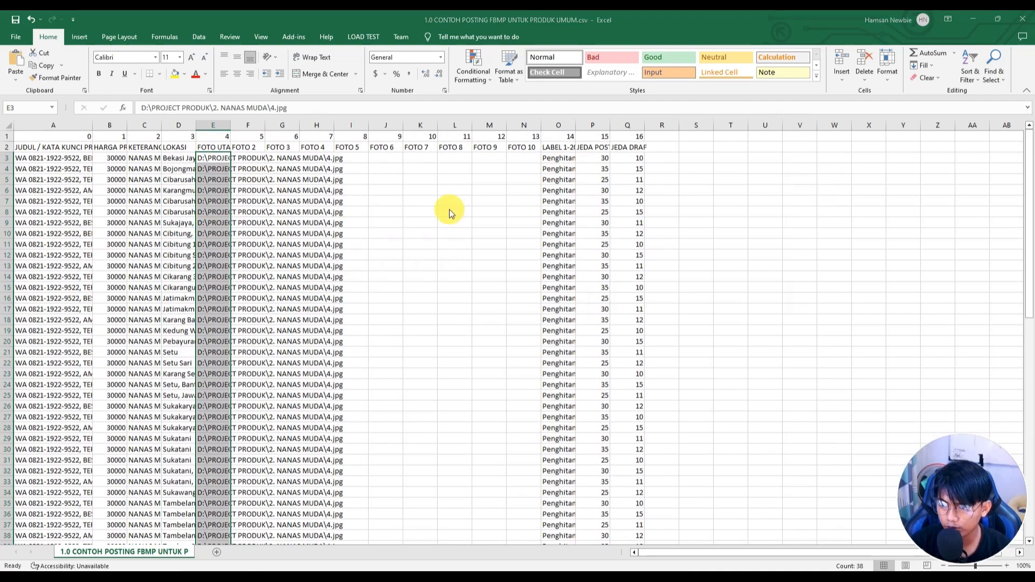
Copy the file path of 2.jpg into F3 and fill it down the FOTO 2 column
key("alt+Tab")
left_click(598, 213)
right_click(598, 211)
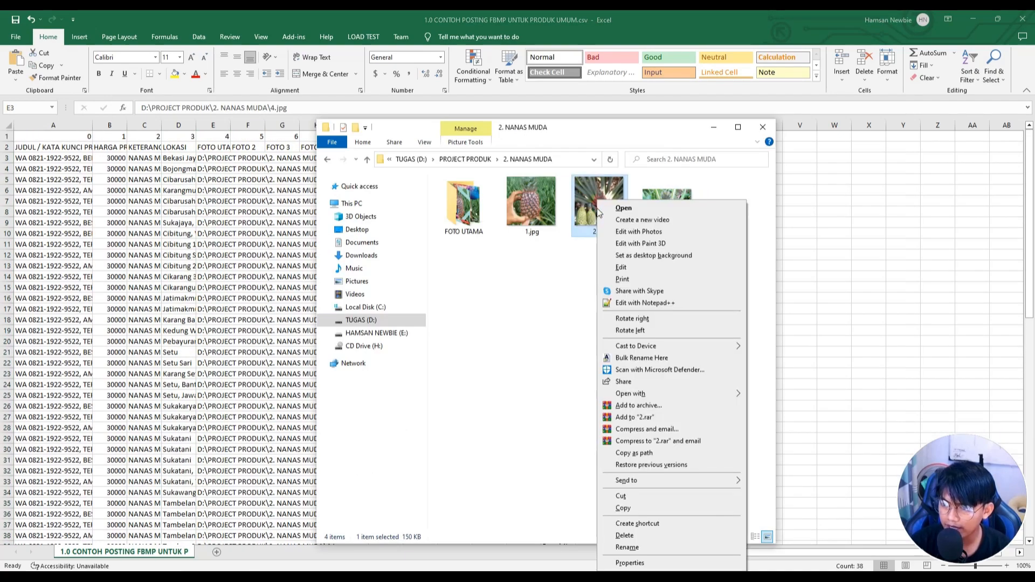
left_click(634, 453)
key("alt+Tab")
left_click(253, 159)
key("ctrl+v")
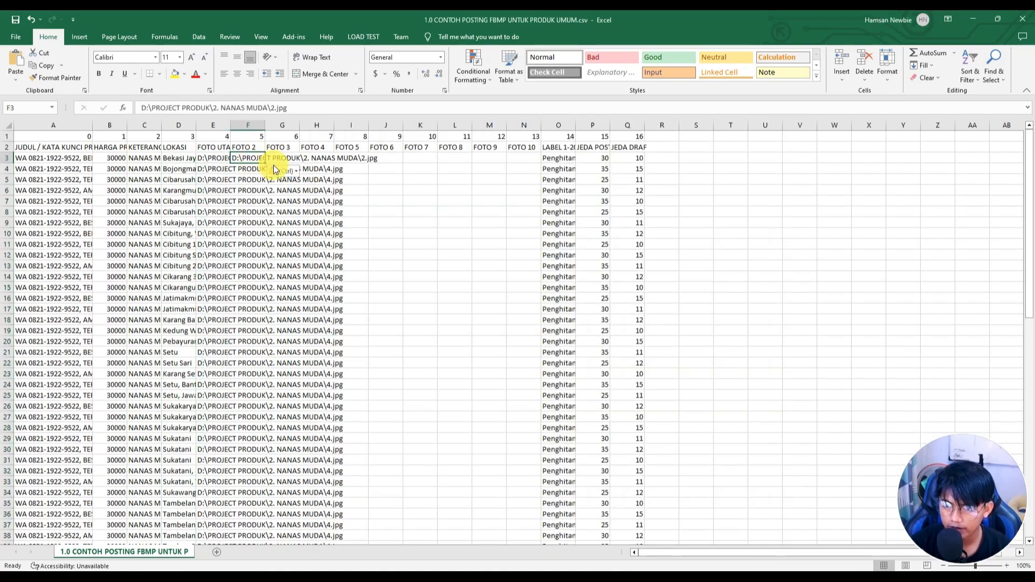
double_click(265, 164)
Copy the file path of 1.jpg into G3 and fill it down the FOTO 3 column
key("alt+Tab")
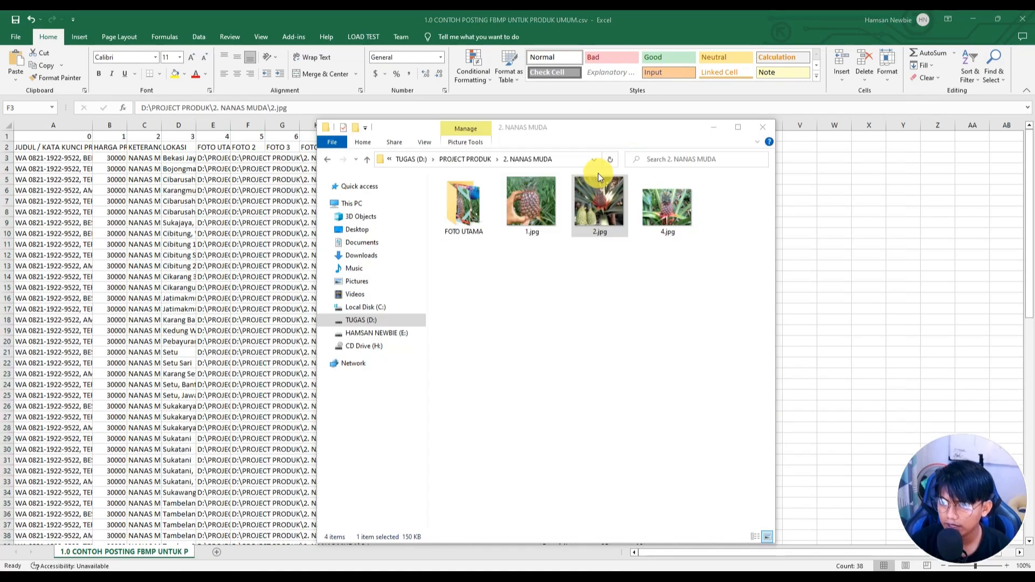
left_click(531, 202)
right_click(522, 205)
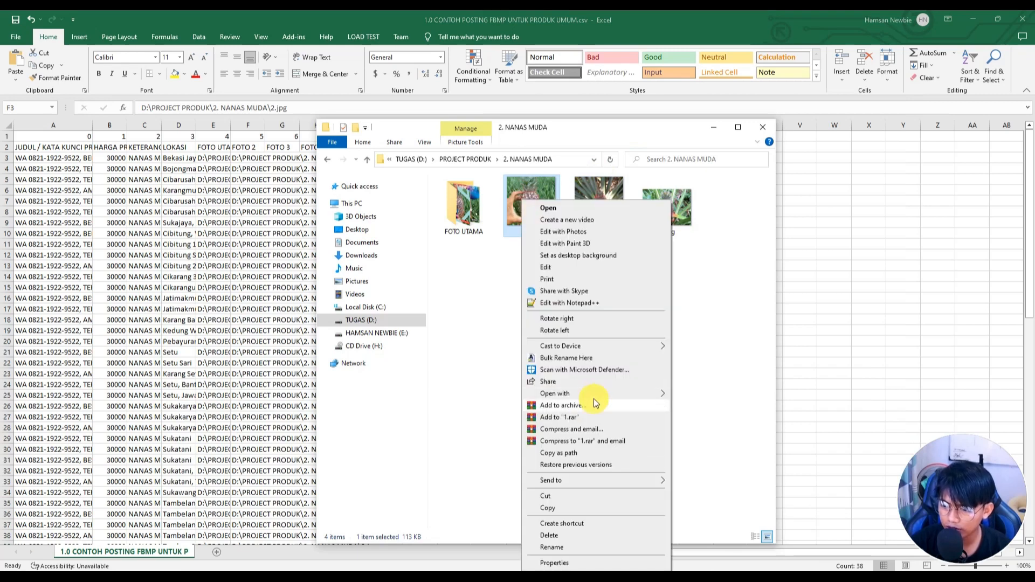
left_click(572, 453)
key("alt+Tab")
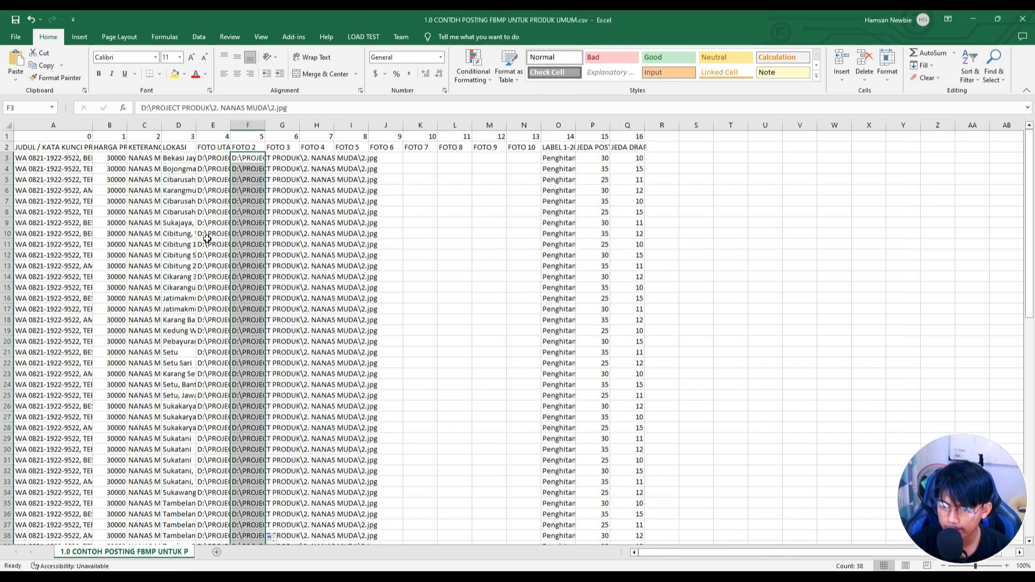
left_click(279, 157)
key("ctrl+v")
double_click(300, 163)
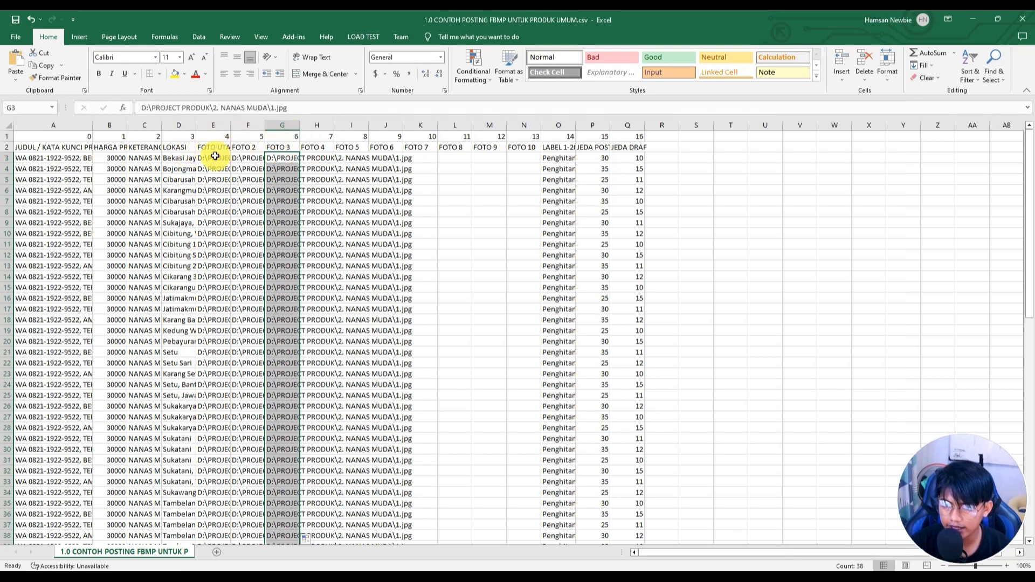
left_click_drag(212, 157, 281, 211)
left_click(445, 169)
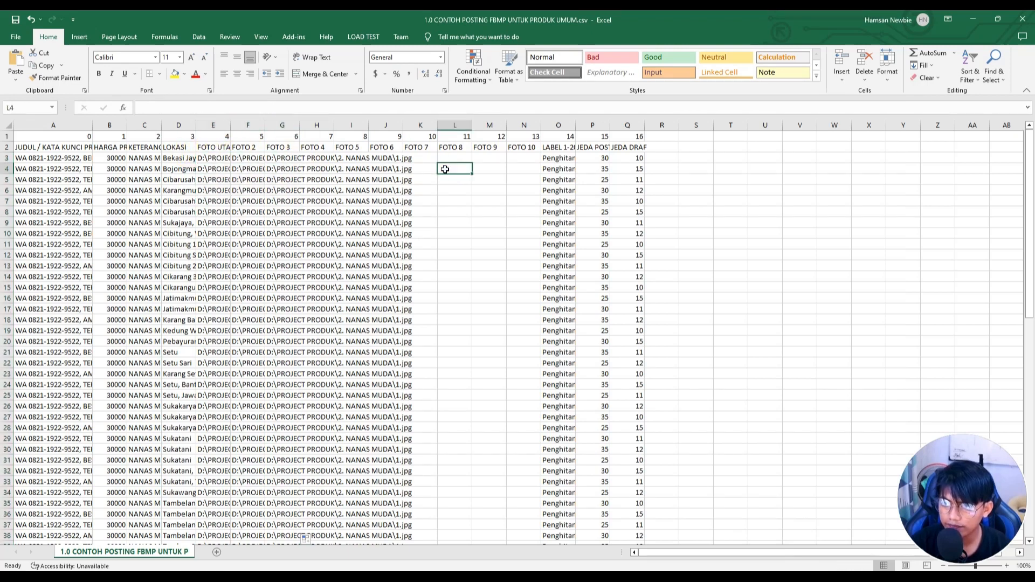
Select O3, then copy the pineapple label list from the other workbook into Notepad over the old description and remove its quotation marks
left_click(565, 158)
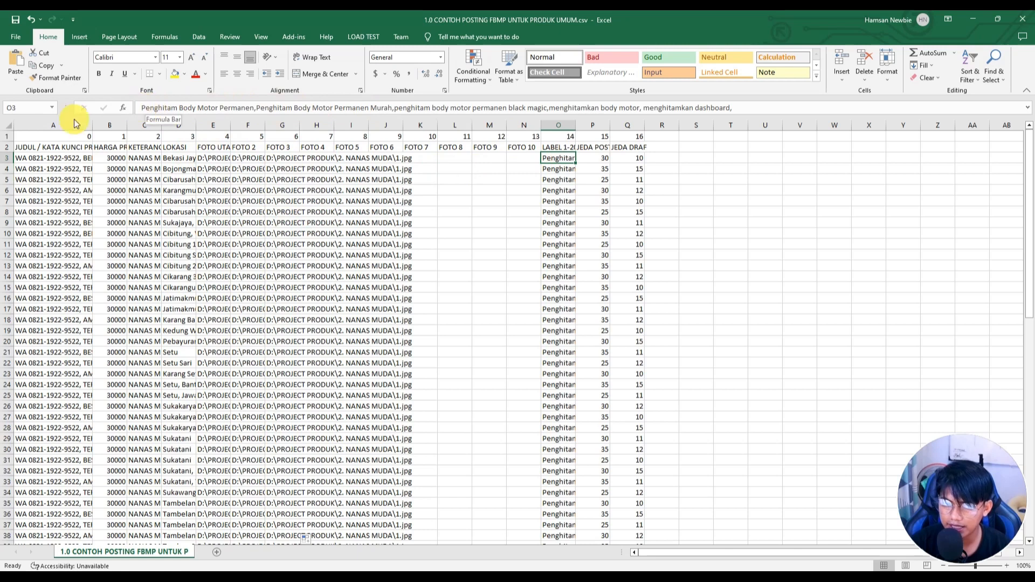
key("alt+Tab")
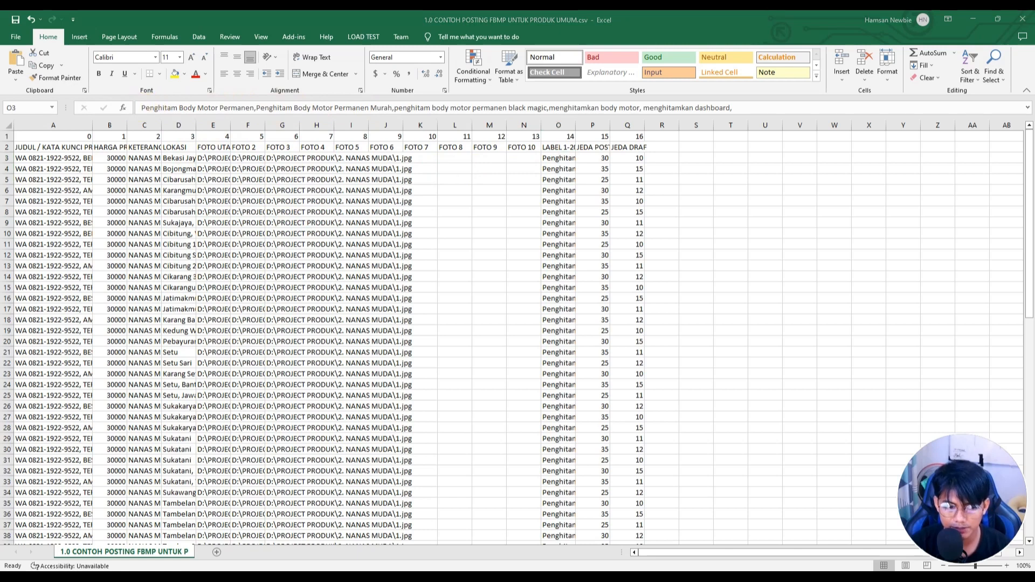
key("ctrl+c")
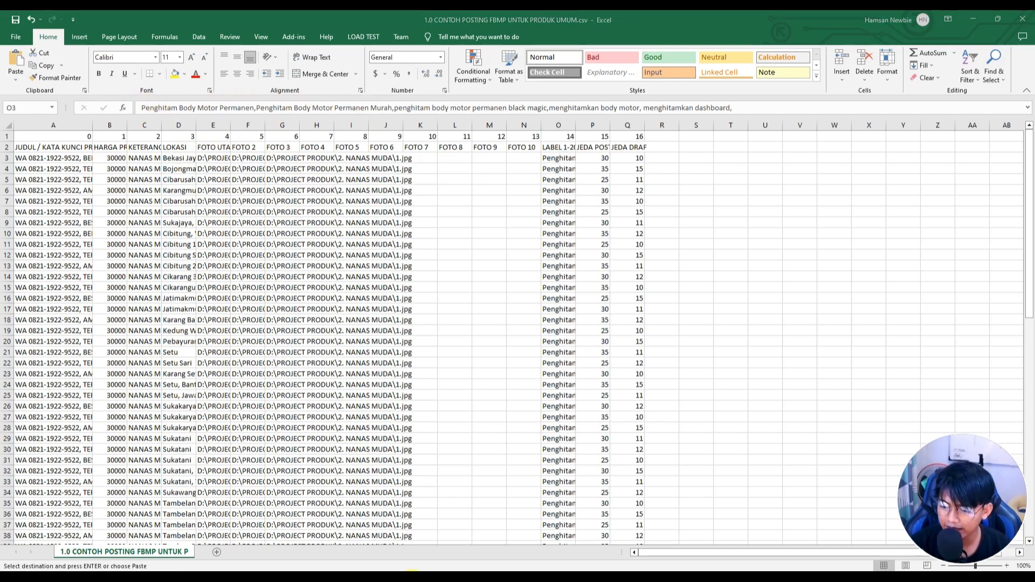
mouse_move(434, 568)
left_click(561, 539)
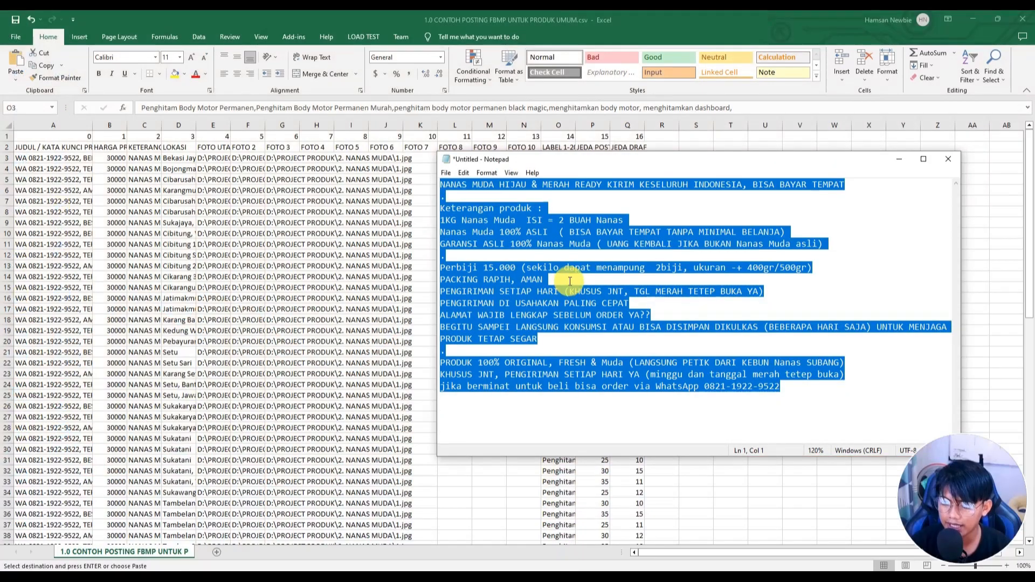
key("ctrl+v")
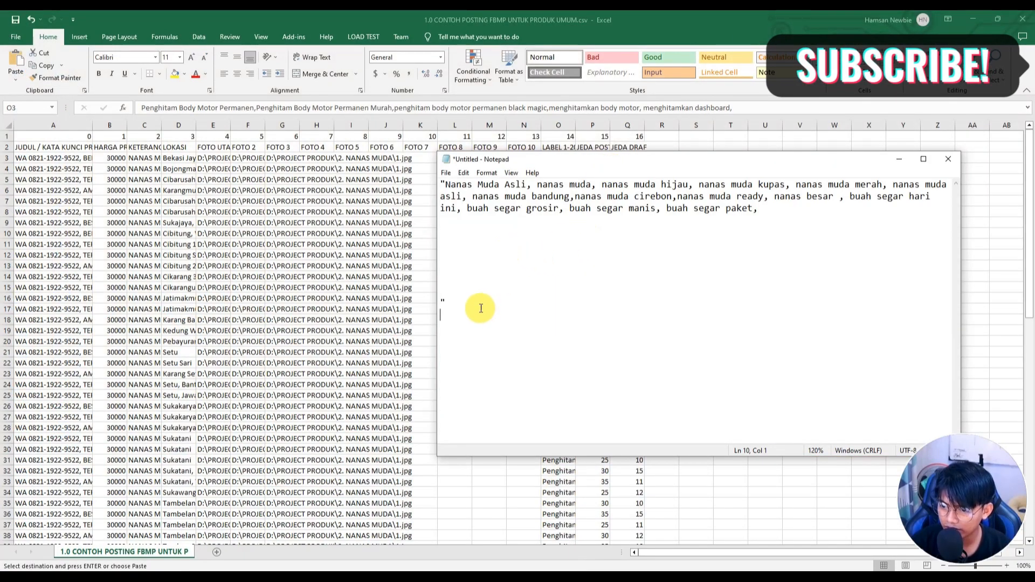
left_click(445, 184)
key("BackSpace")
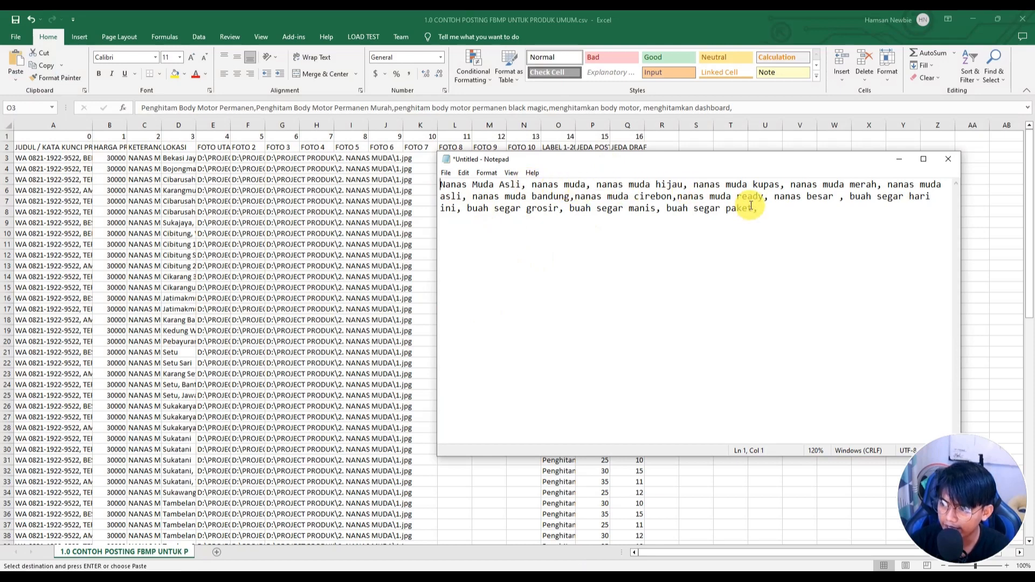
Copy the cleaned label list from "Nanas Muda Asli" through "buah segar paket," in Notepad and return to the CSV sheet
left_click_drag(764, 208, 408, 185)
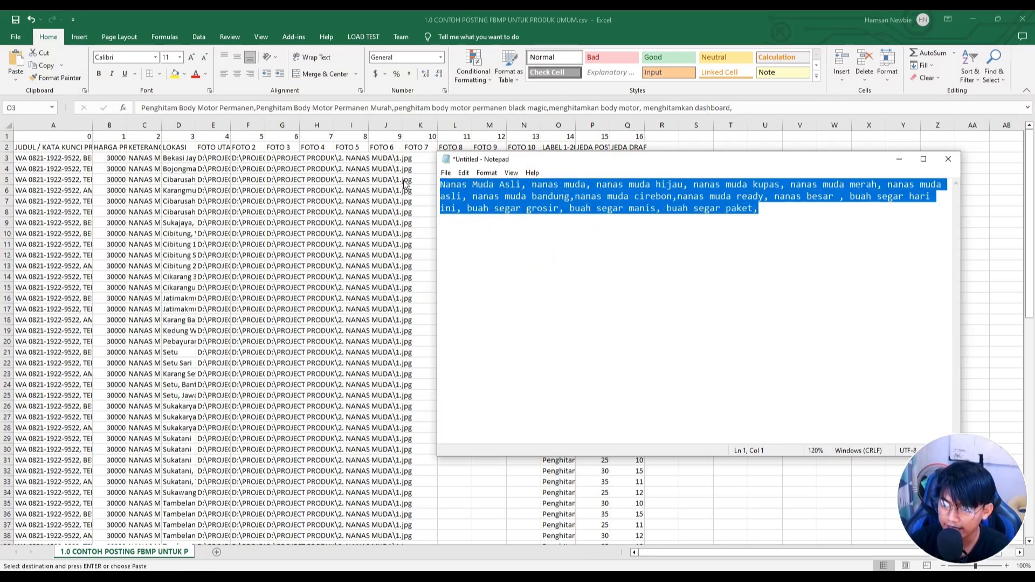
left_click_drag(616, 162, 422, 186)
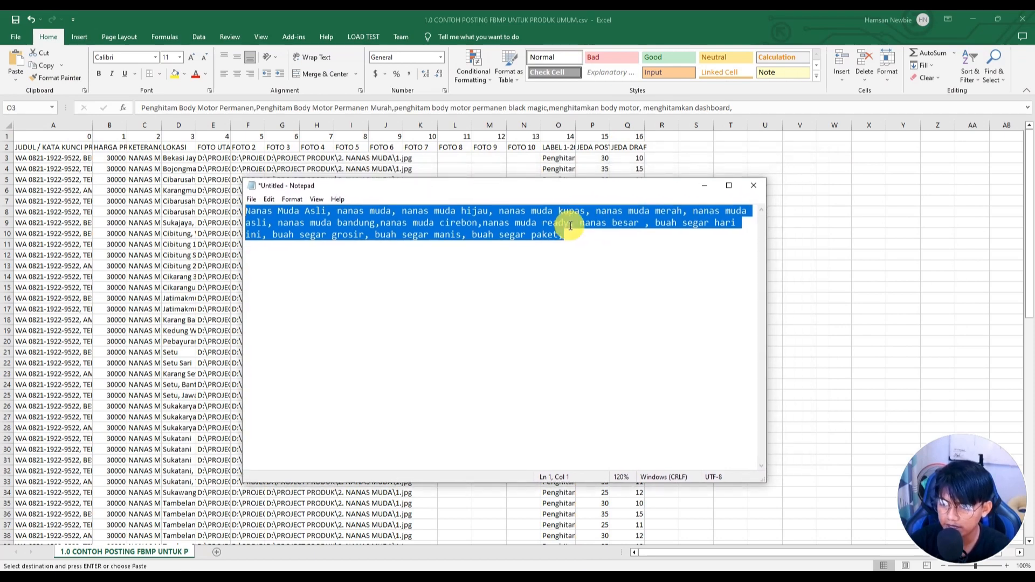
left_click_drag(563, 236, 222, 197)
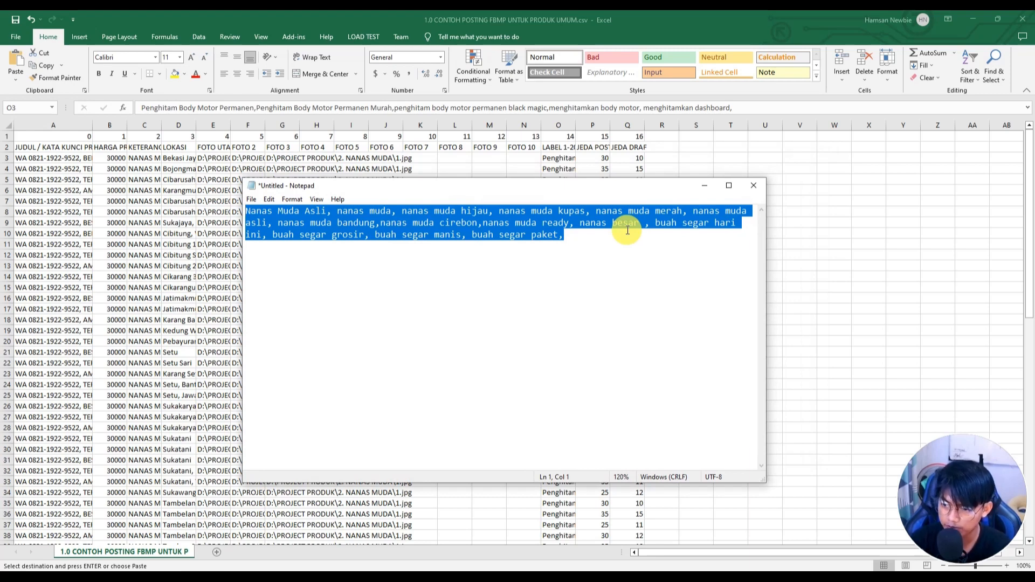
left_click_drag(577, 237, 220, 208)
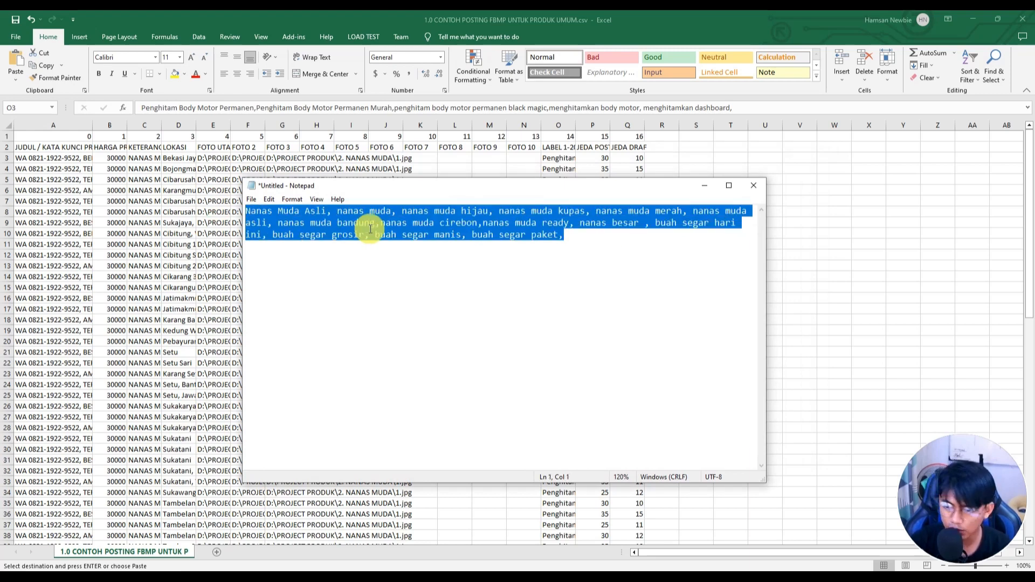
left_click(481, 158)
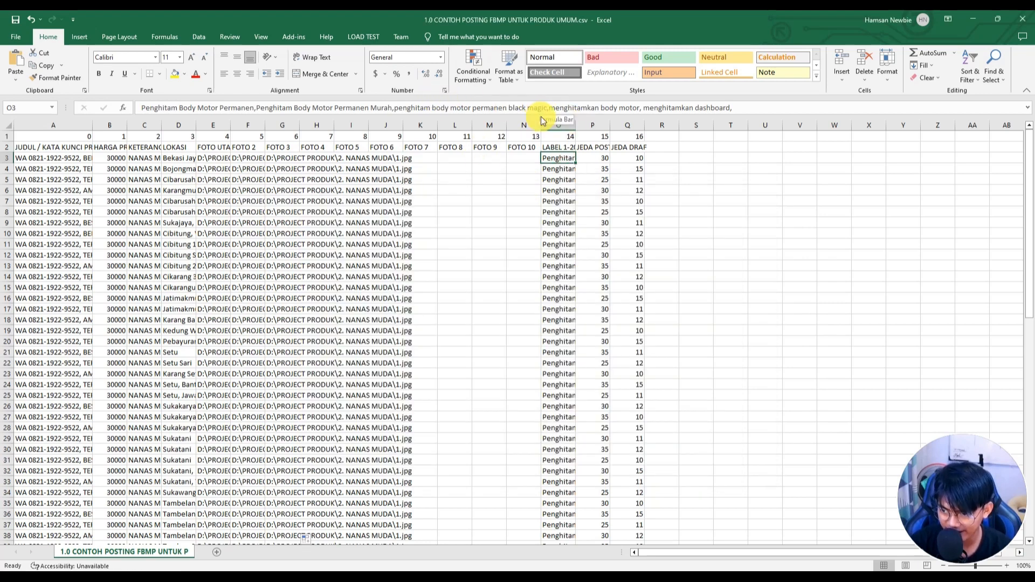
Replace the text of O3 with the copied pineapple label list and fill it down the LABEL column
left_click_drag(531, 116, 530, 242)
left_click_drag(765, 107, 107, 110)
right_click(295, 118)
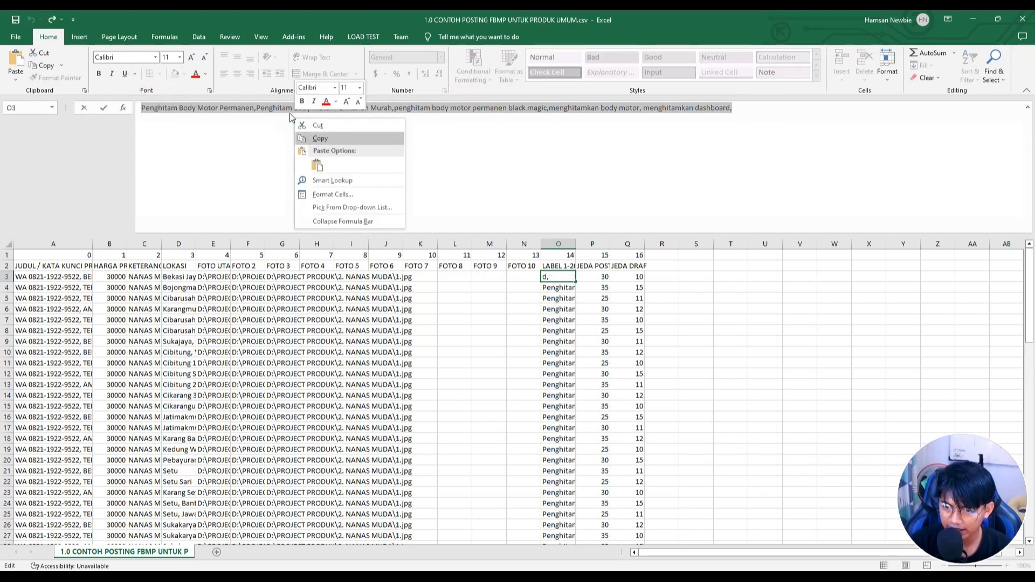
left_click(323, 156)
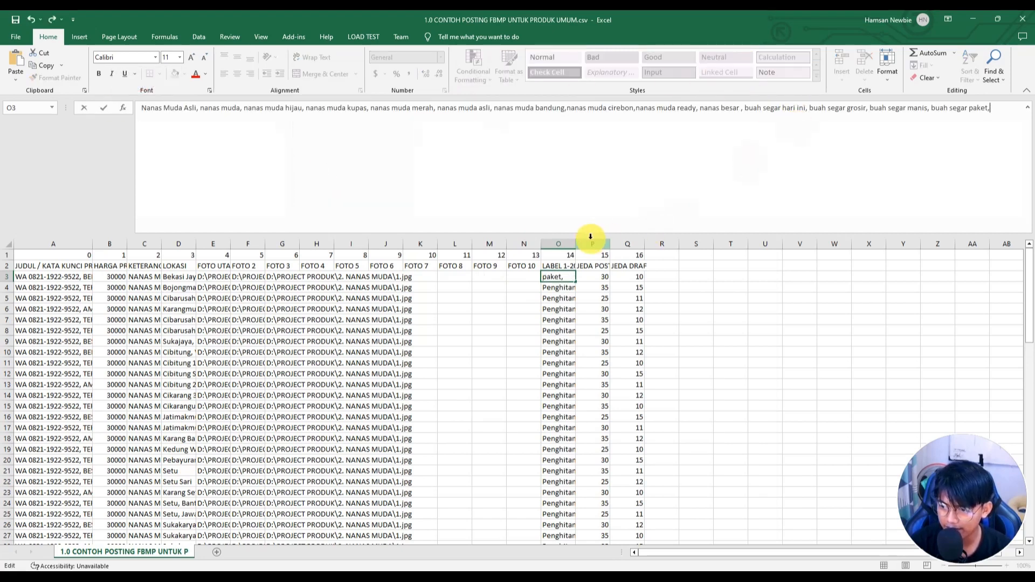
left_click_drag(587, 235, 587, 108)
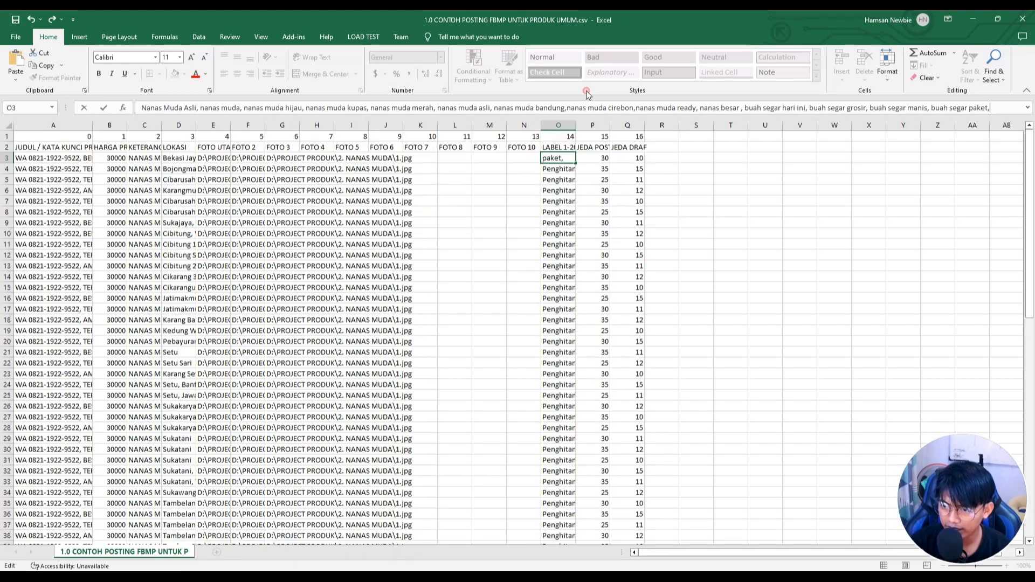
left_click(602, 168)
left_click(559, 160)
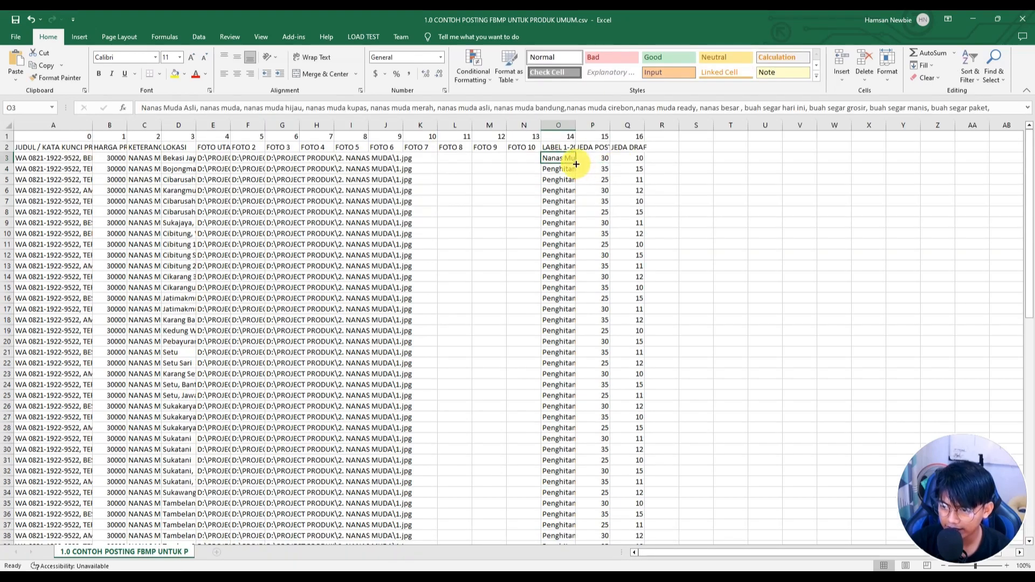
double_click(575, 163)
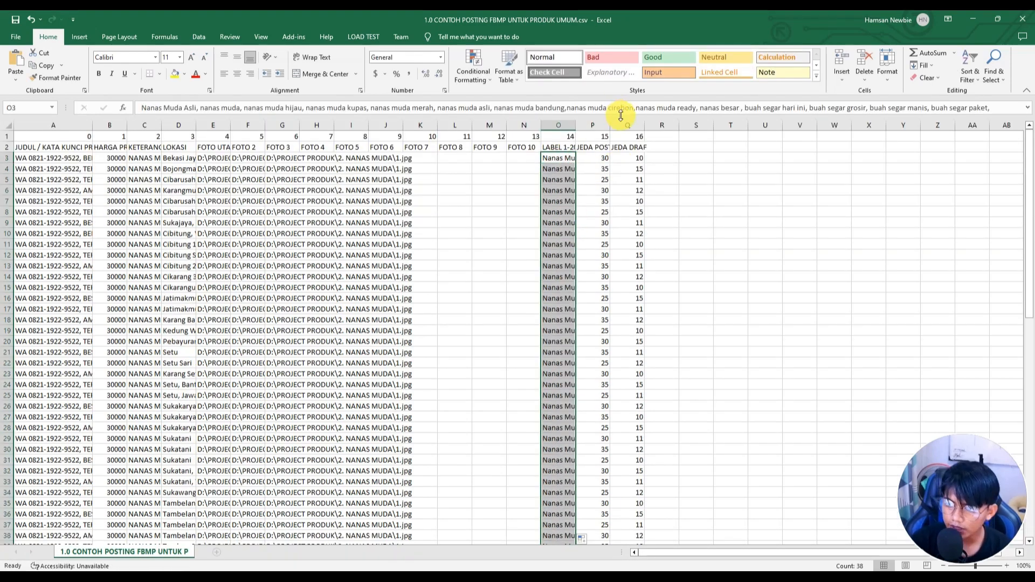
Fit the width of the JEDA POST column to its heading
left_click(600, 148)
double_click(607, 128)
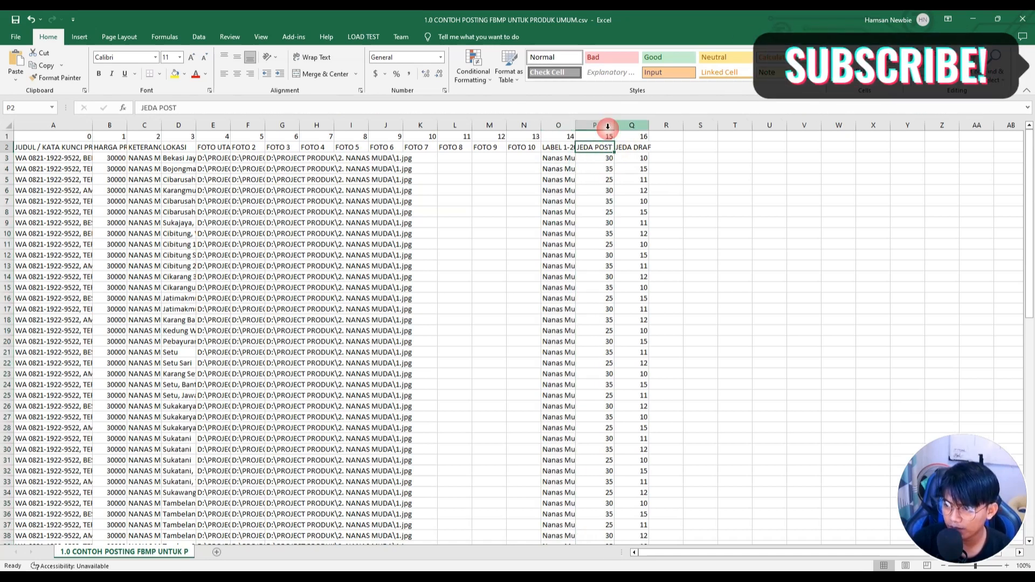
left_click(605, 150)
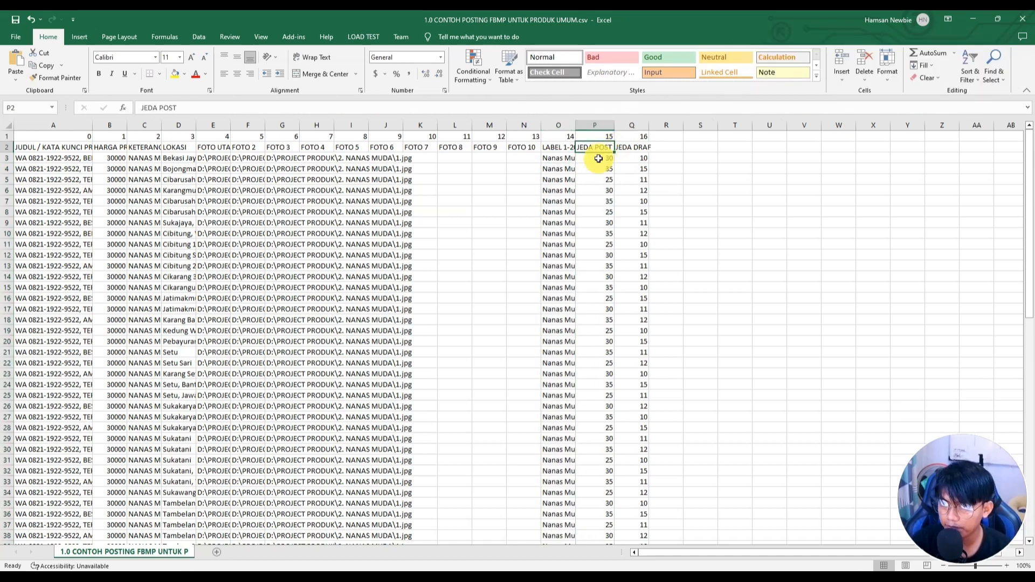
Examine the posting and draft delay values in P3 and Q3 under the two JEDA headings
left_click(599, 159)
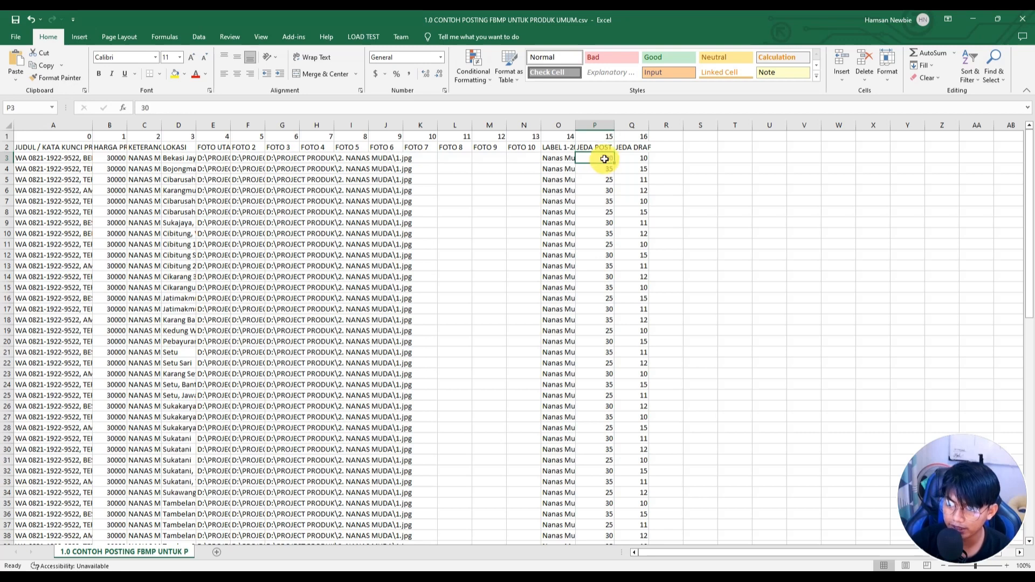
mouse_move(605, 158)
left_mouse_down()
mouse_move(604, 296)
mouse_move(603, 159)
left_mouse_up()
left_click(639, 158)
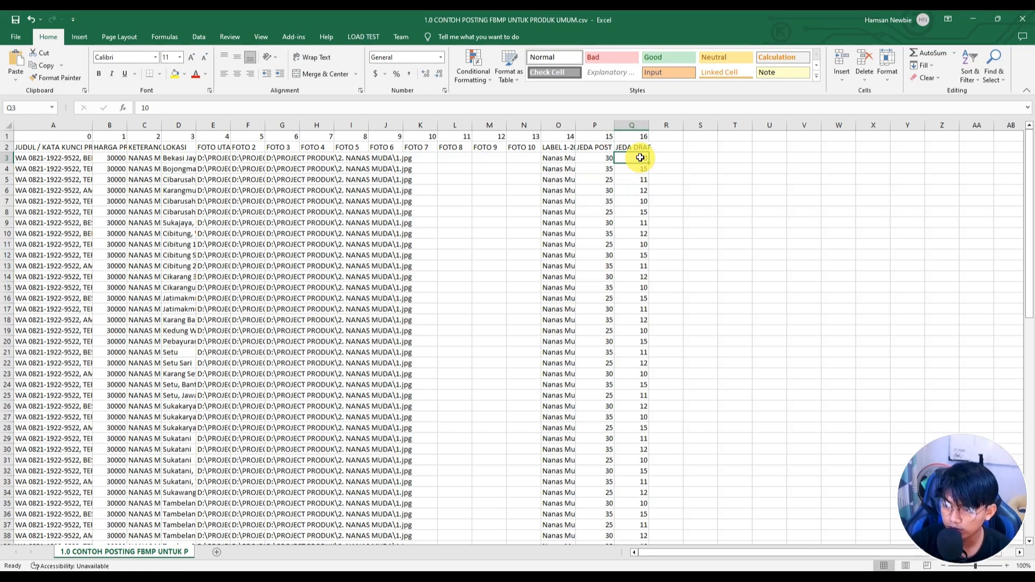
left_click(600, 159)
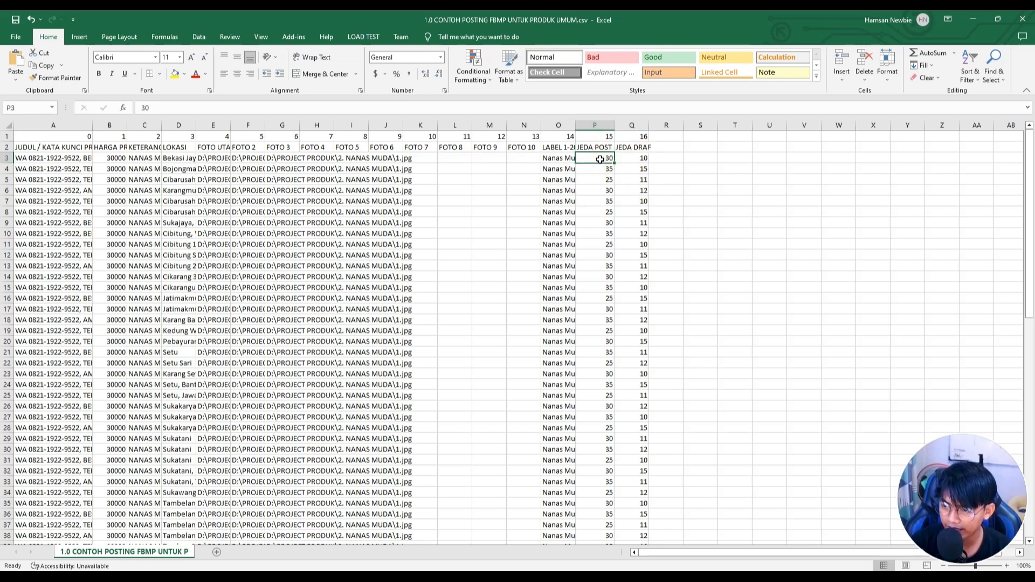
left_click(642, 159)
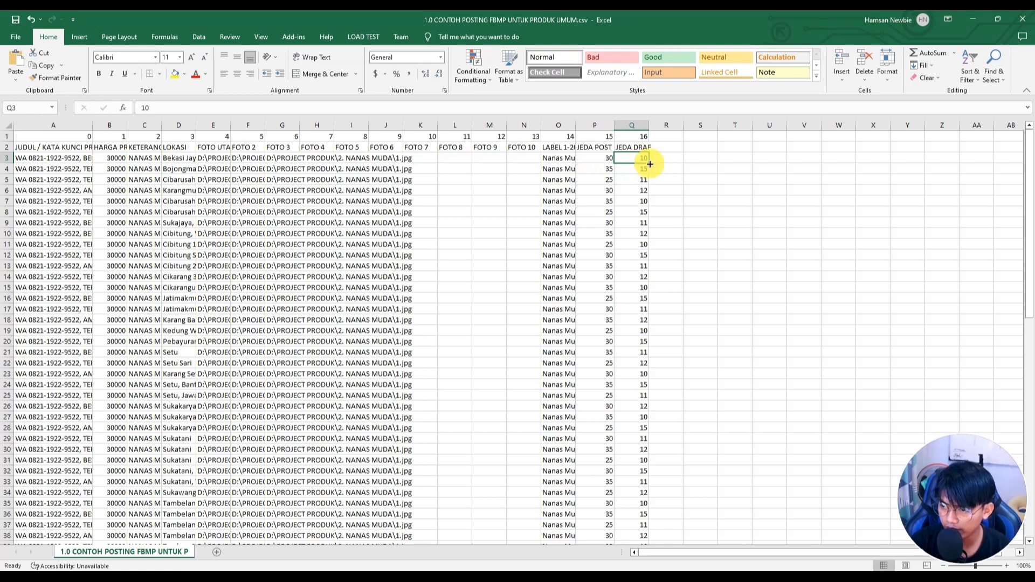
left_click(600, 157)
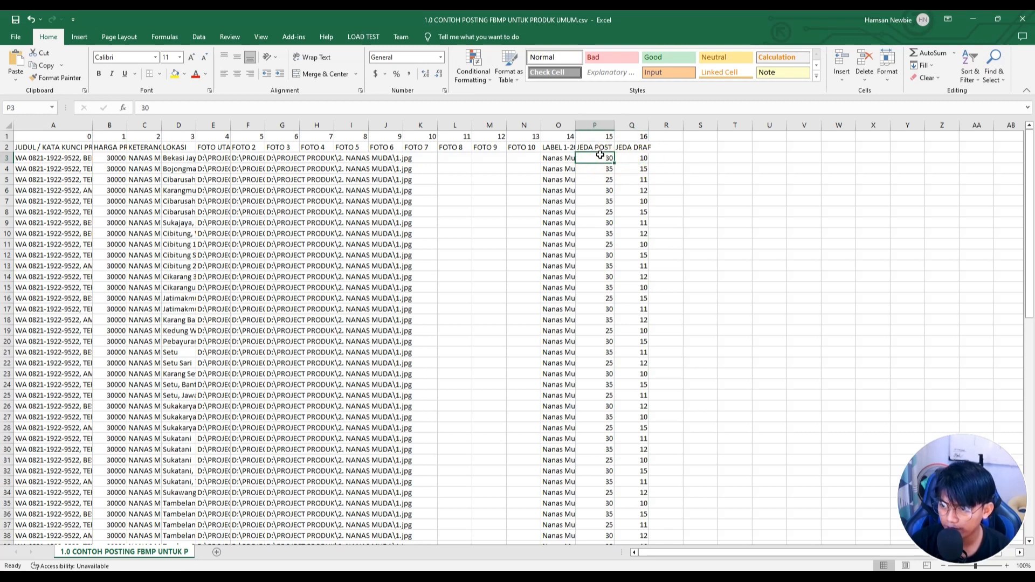
left_click(644, 160)
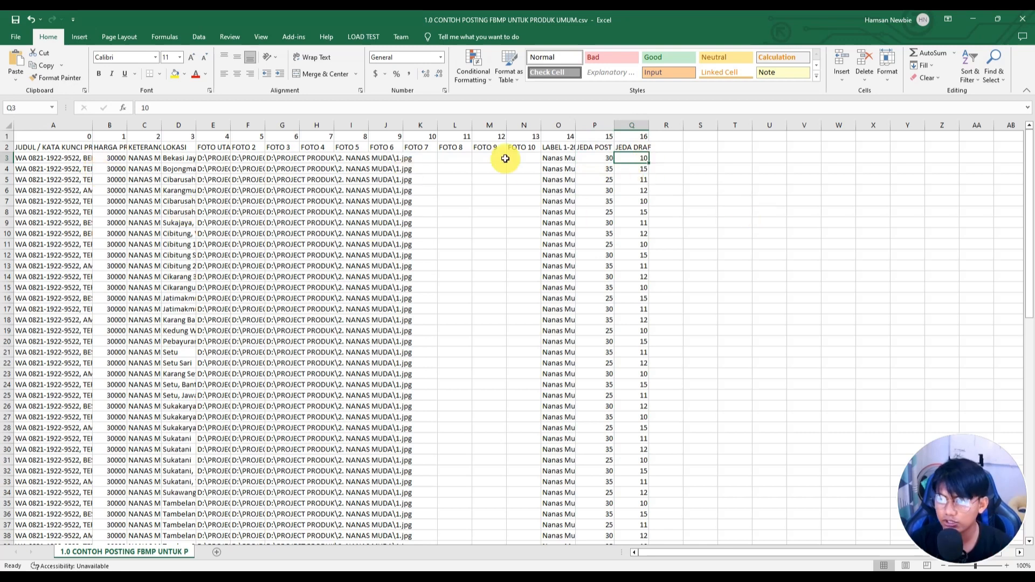
Start saving a copy of the sheet and choose the DataUpload Fbmp folder in Documents as its location
left_click(16, 36)
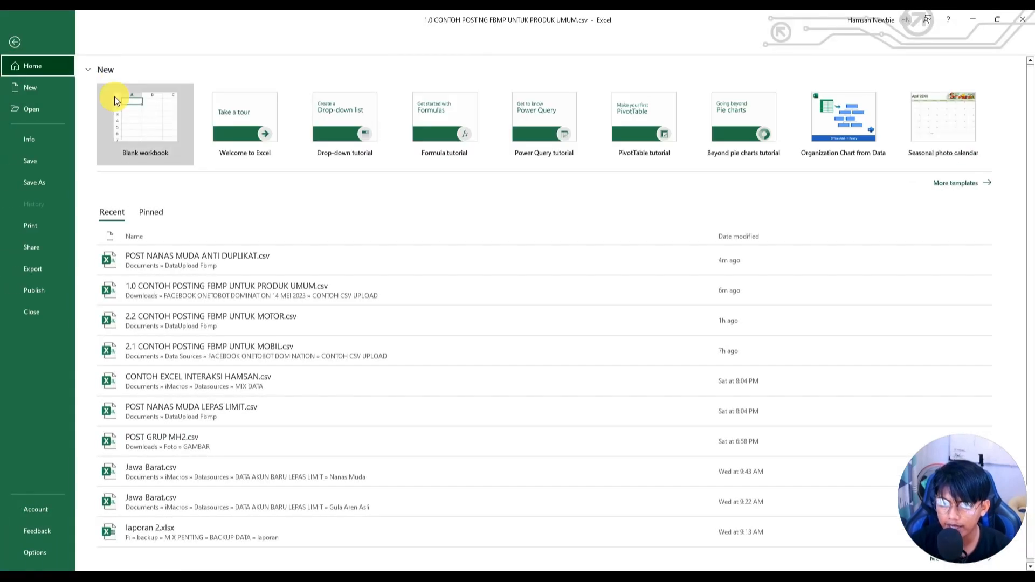
left_click(34, 192)
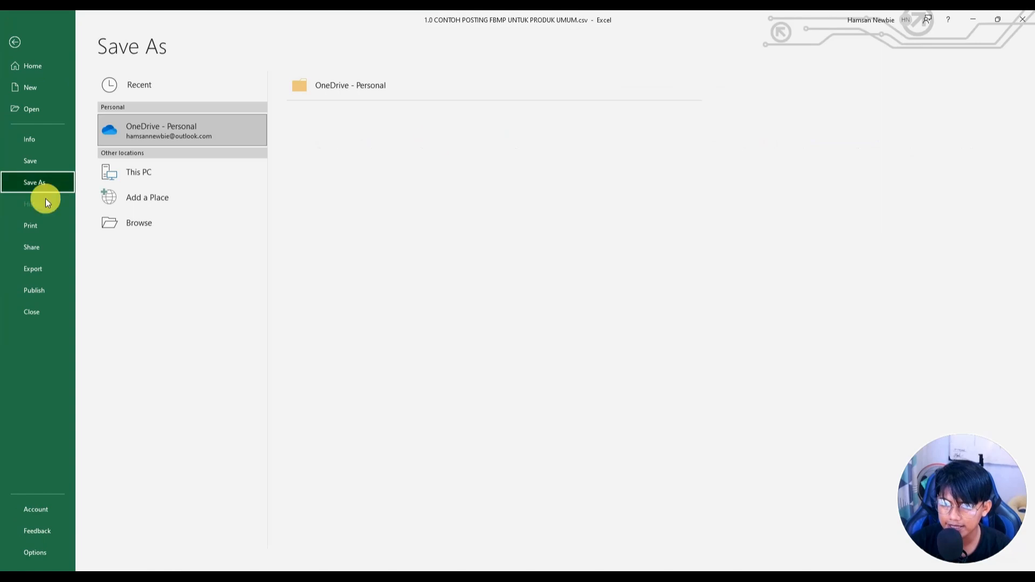
left_click(143, 225)
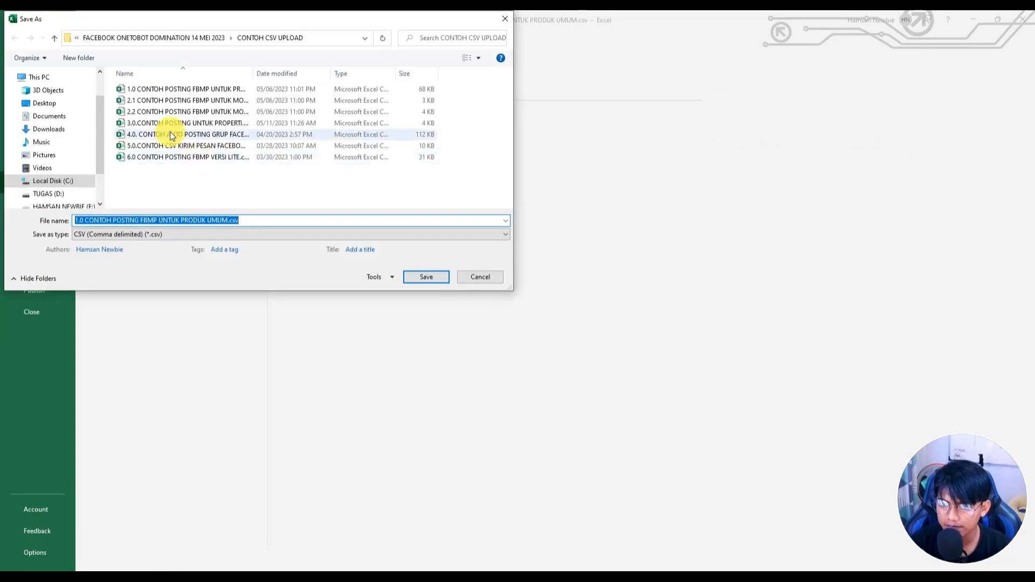
left_click(48, 116)
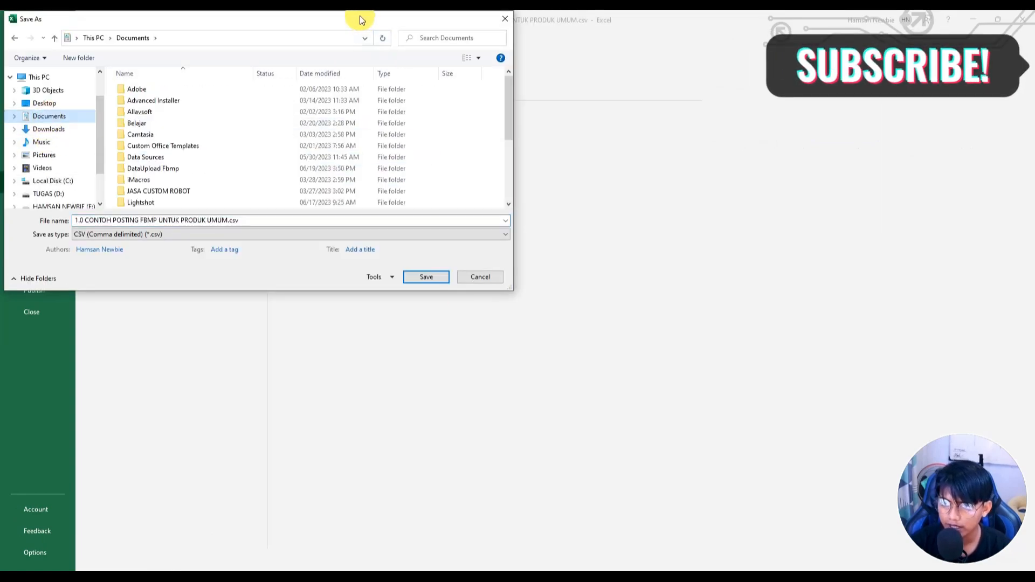
left_click_drag(360, 20, 476, 73)
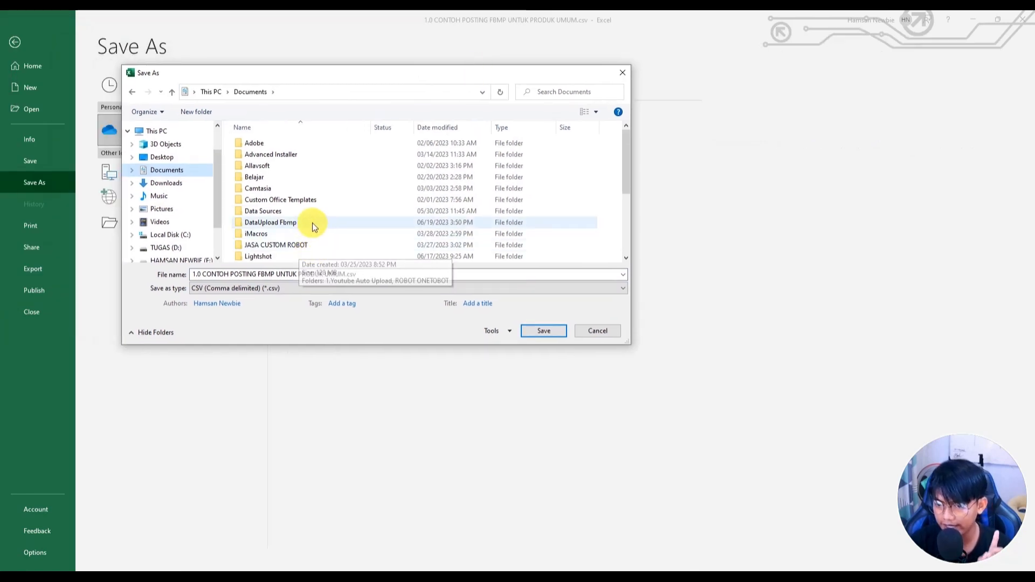
double_click(285, 222)
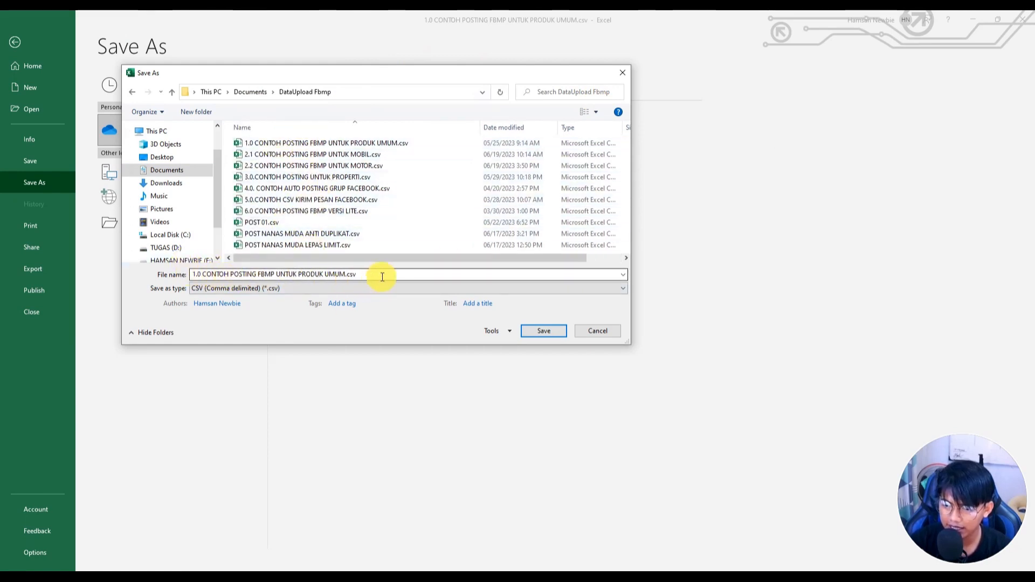
Name the copy CONTOH AJA INI MAH, set its type to CSV (Comma delimited) and save it
left_click_drag(382, 276, 178, 276)
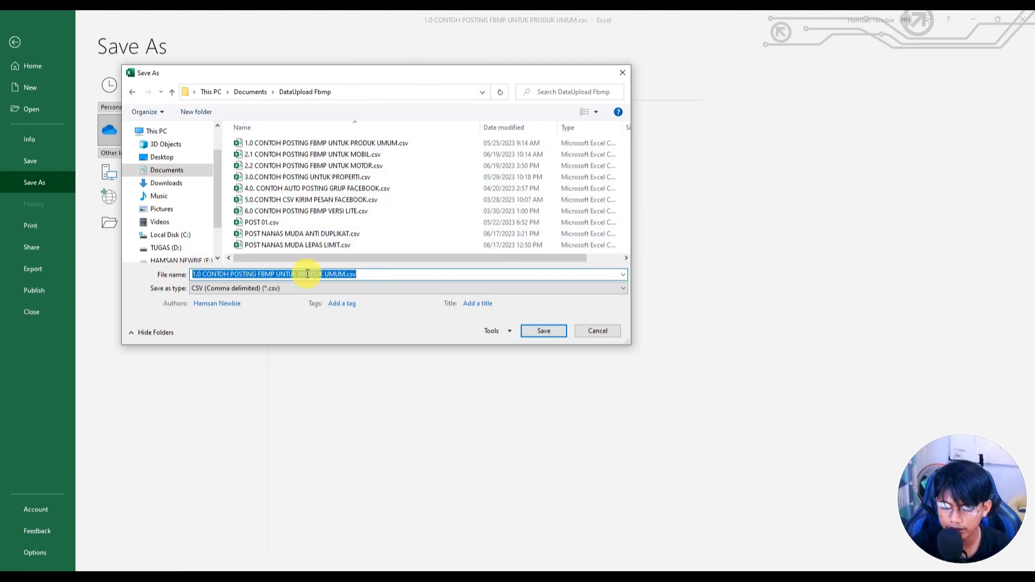
type("CONTOH AJA INI MAH")
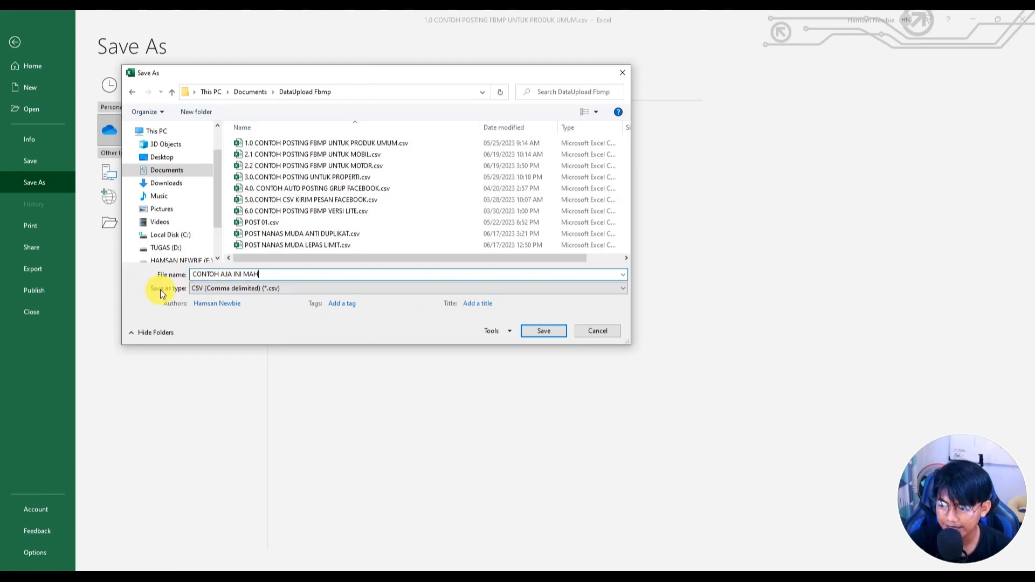
left_click(231, 289)
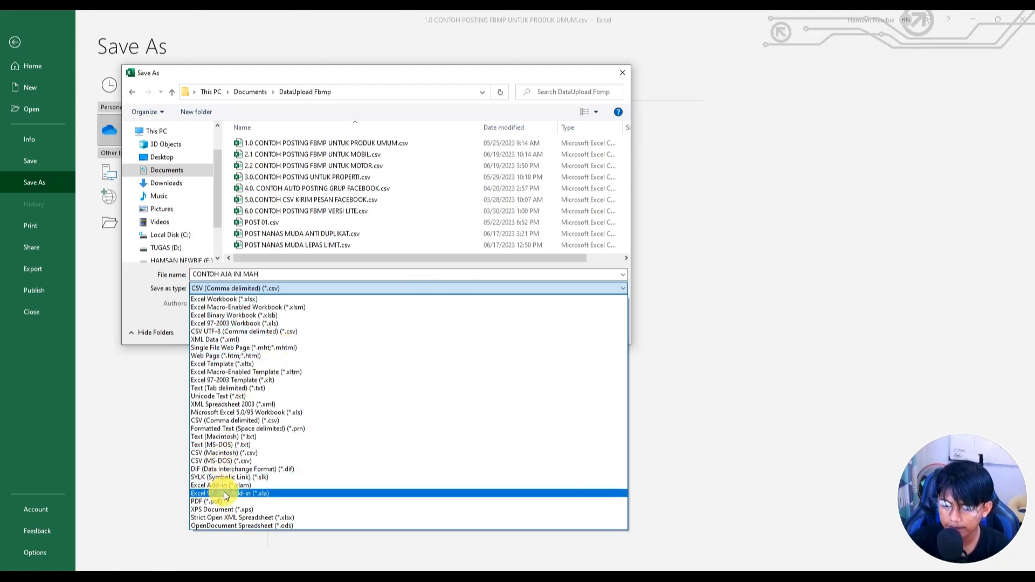
left_click(232, 420)
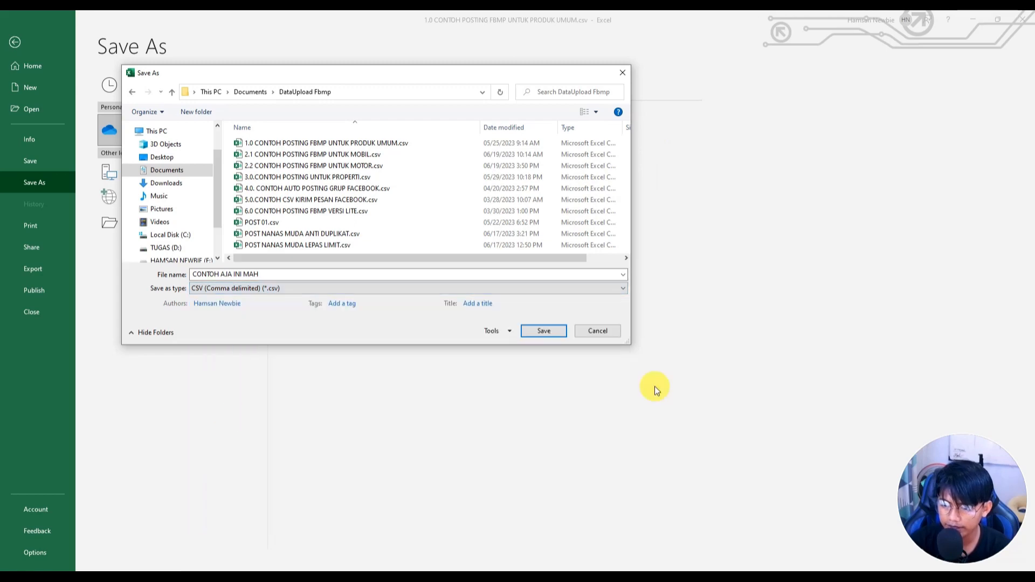
left_click(544, 331)
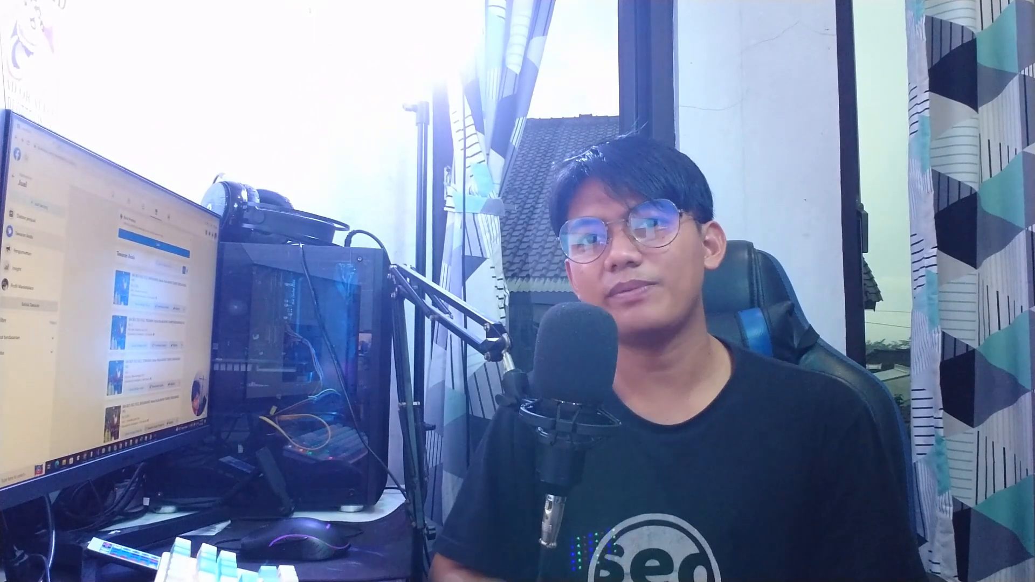